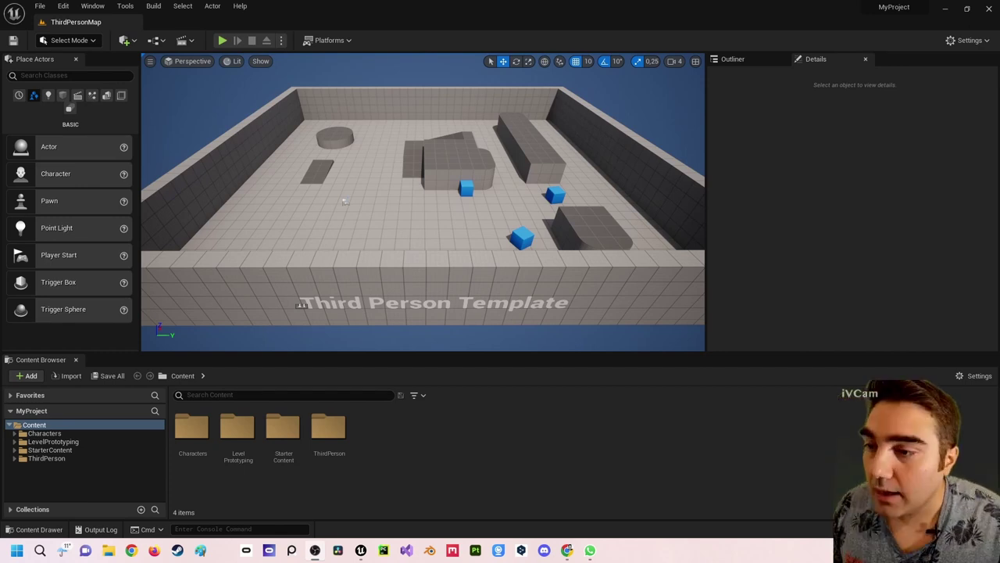
# - Drag BP_ThirdPersonCharacter from Content/ThirdPerson/Blueprints into the level
pyautogui.moveTo(543, 215)
pyautogui.mouseDown()
pyautogui.moveTo(412, 202)
pyautogui.moveTo(310, 227)
pyautogui.moveTo(384, 219)
pyautogui.mouseUp()
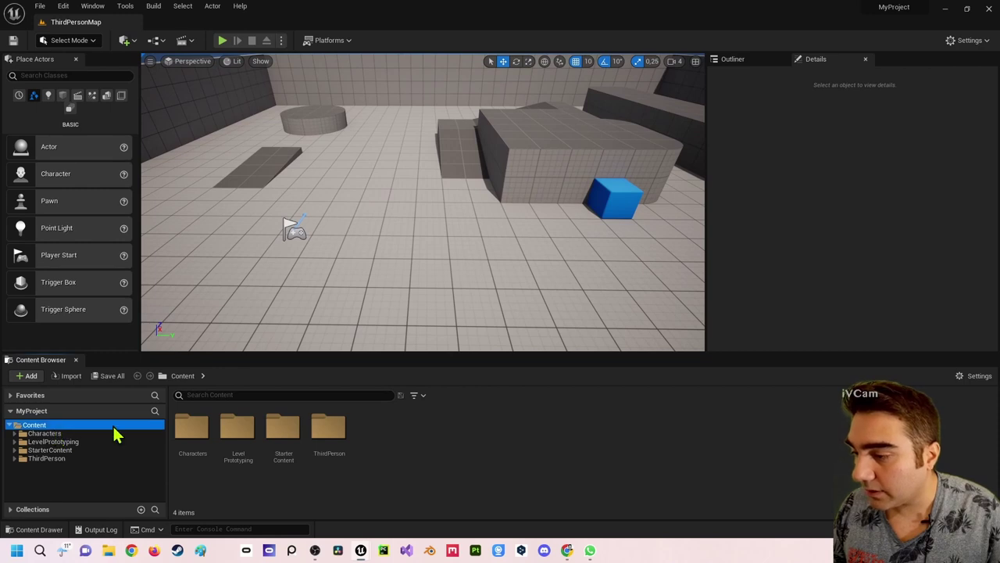
pyautogui.click(68, 433)
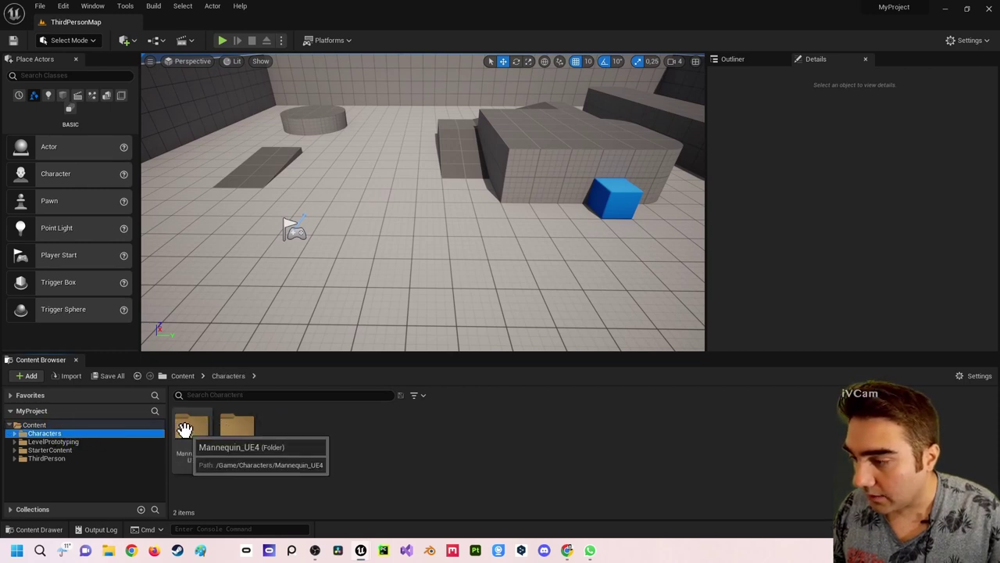
pyautogui.click(185, 429)
pyautogui.click(57, 427)
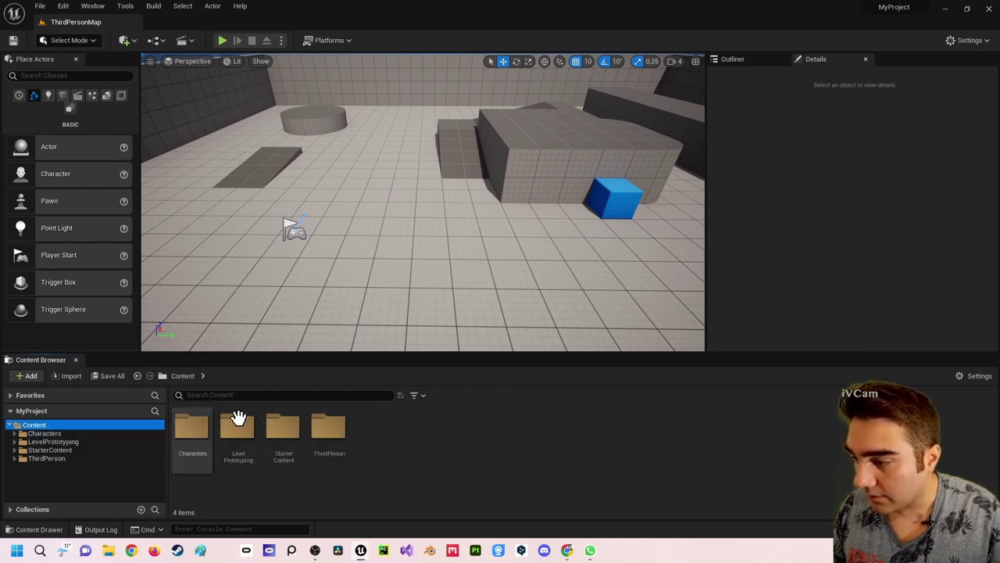
pyautogui.doubleClick(329, 427)
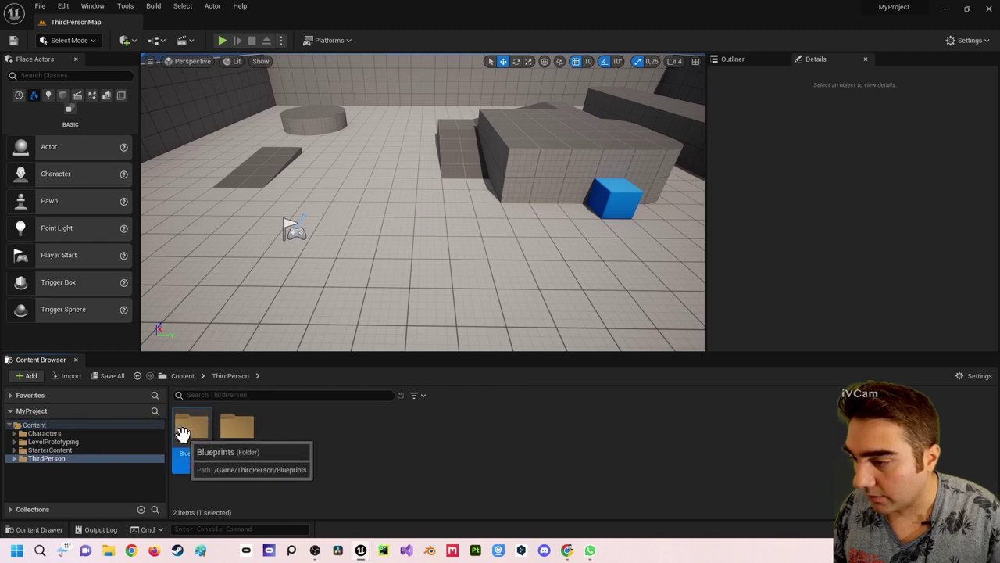
pyautogui.doubleClick(185, 430)
pyautogui.moveTo(191, 429); pyautogui.dragTo(350, 247)
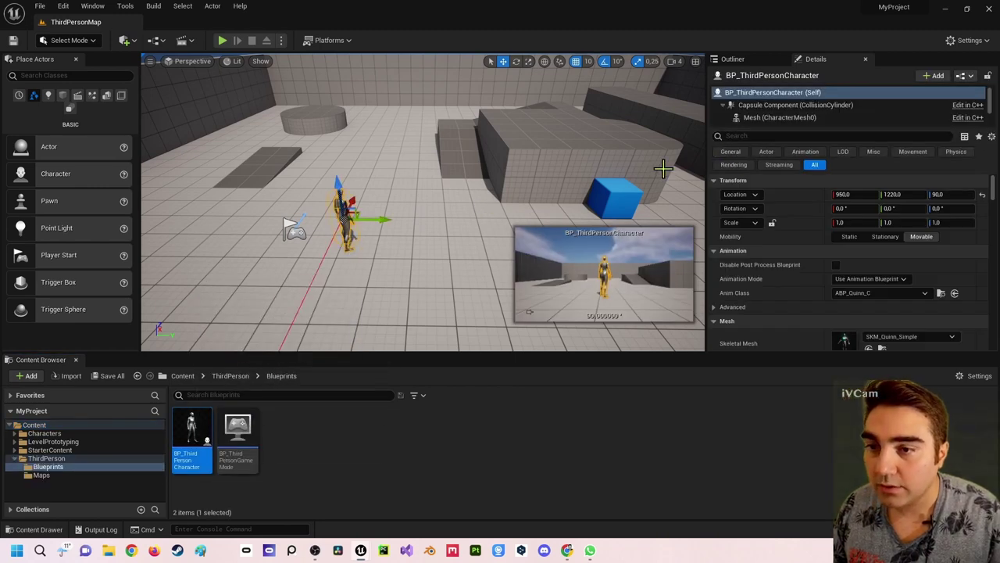
# - Set the character's Auto Possess Player and Auto Receive Input both to Player 0
pyautogui.click(743, 137)
pyautogui.write('posses')
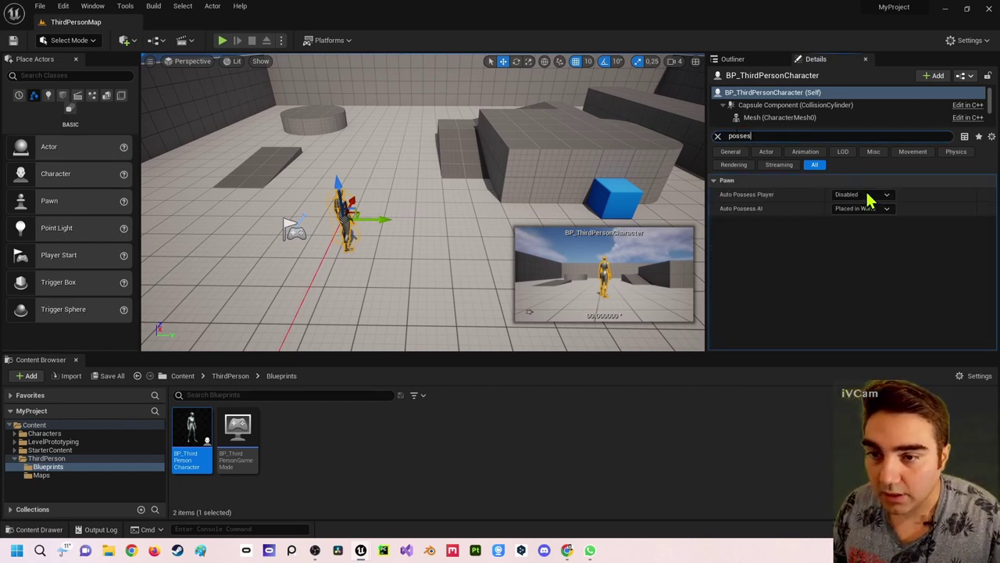
pyautogui.click(860, 195)
pyautogui.click(858, 204)
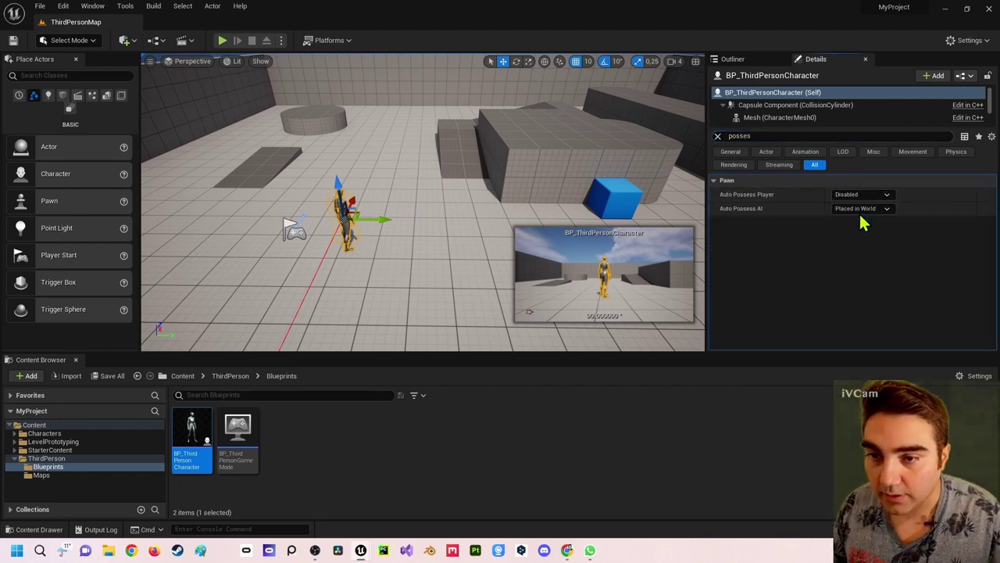
pyautogui.doubleClick(748, 135)
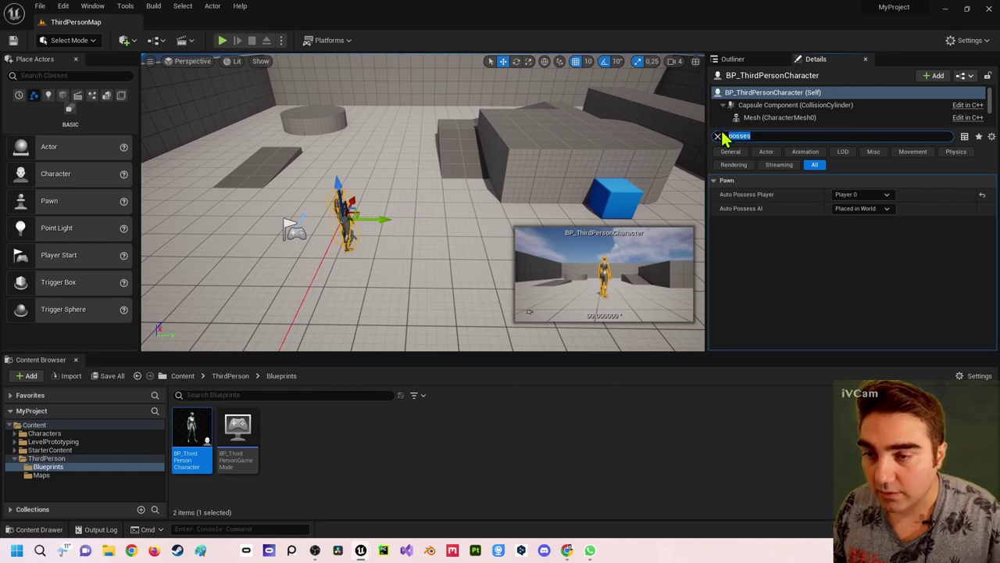
pyautogui.write('receive')
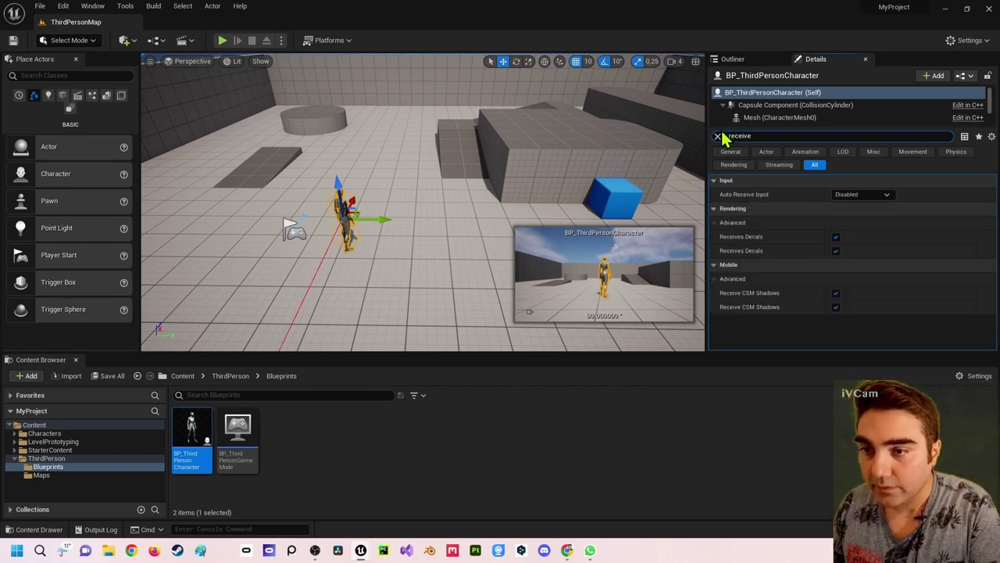
pyautogui.click(860, 195)
pyautogui.click(846, 214)
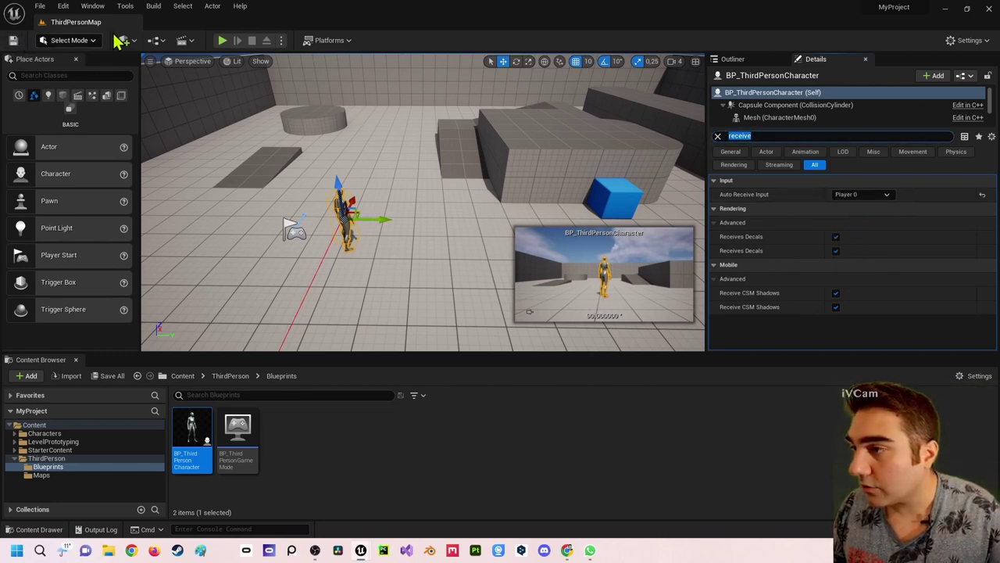
# - Play-test the level, stop the session, then reposition the viewport
pyautogui.click(222, 39)
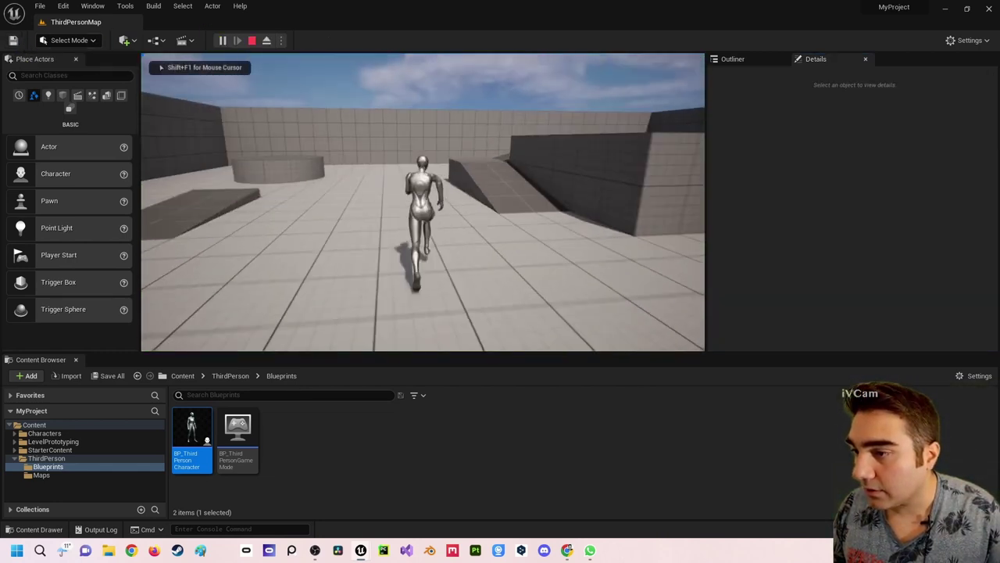
pyautogui.press('Escape')
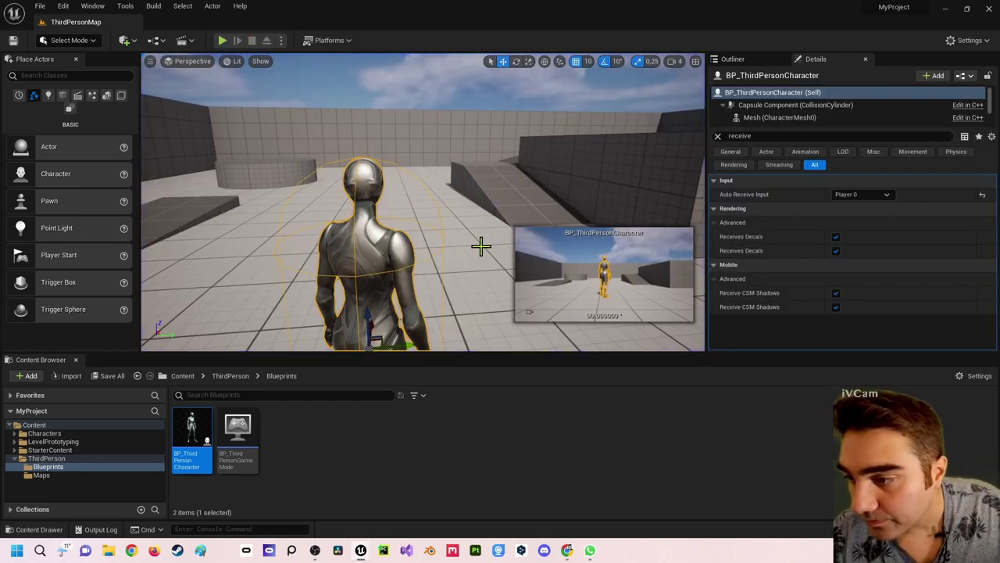
pyautogui.moveTo(500, 250); pyautogui.dragTo(157, 250, button='right')
pyautogui.moveTo(501, 250); pyautogui.dragTo(469, 250, button='right')
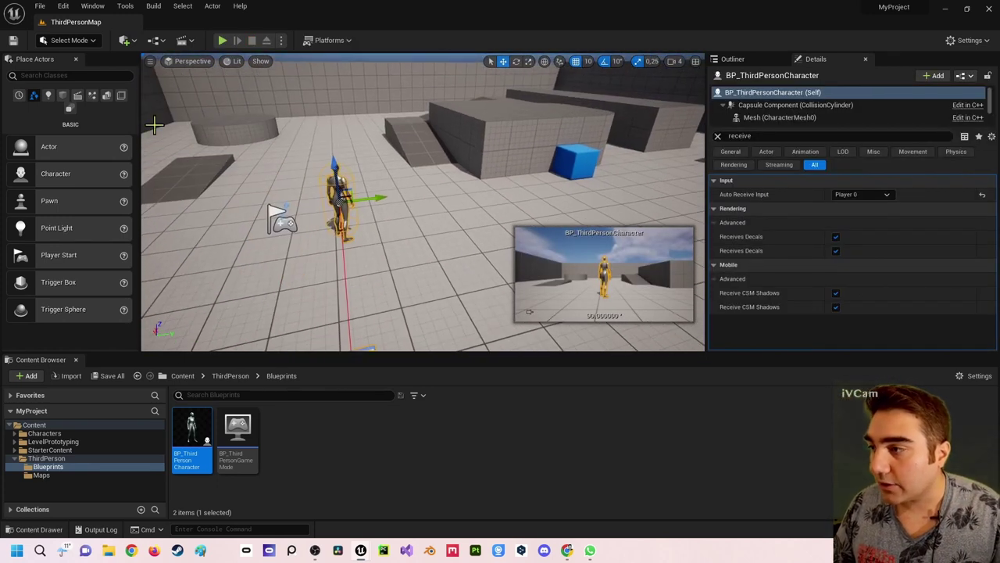
# - Place a Cube from Shapes into the level near the character
pyautogui.click(62, 96)
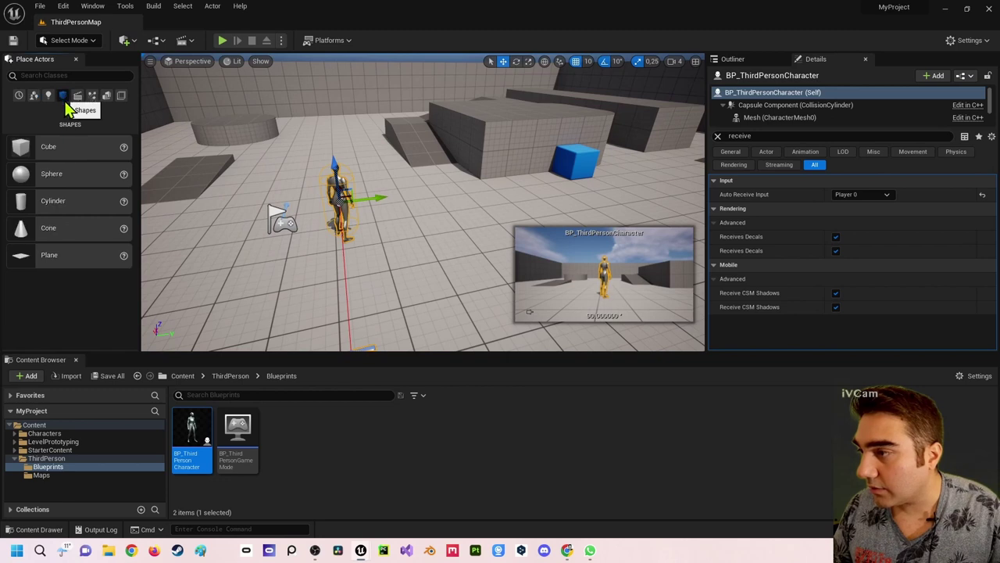
pyautogui.moveTo(47, 152); pyautogui.dragTo(471, 215)
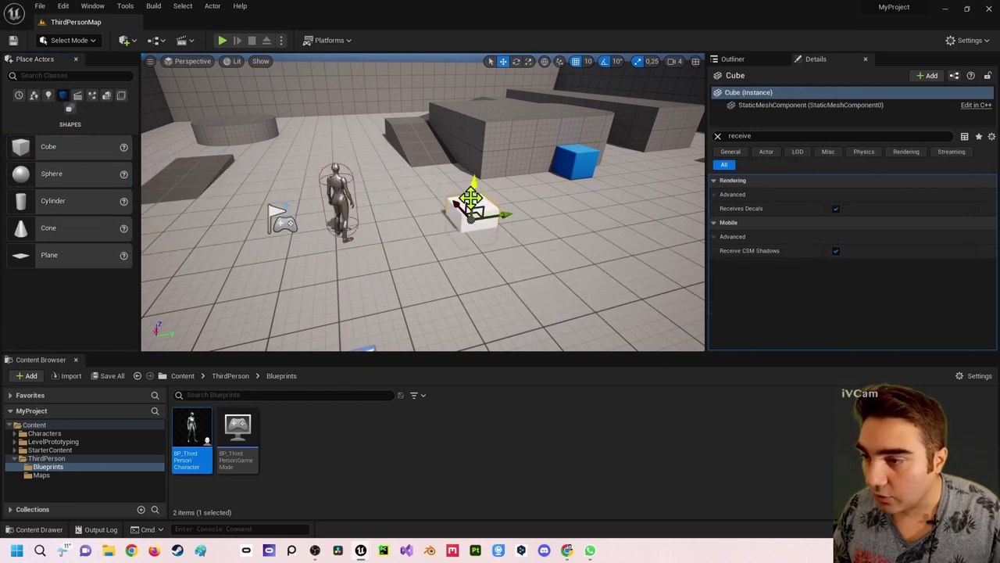
pyautogui.scroll(2, 477, 196)
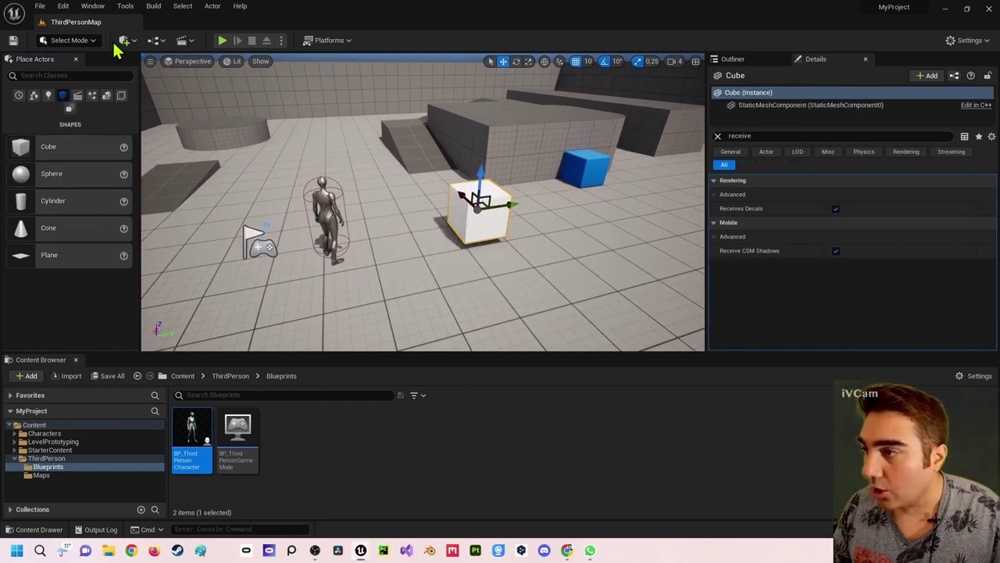
# - Convert the cube into an Actor Blueprint named BP_Container with harvested components
pyautogui.click(156, 40)
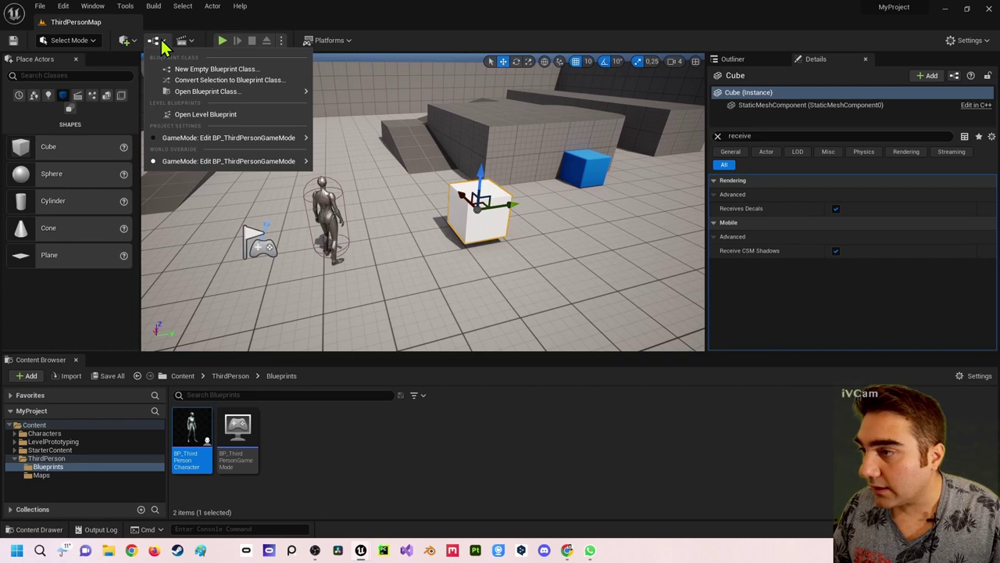
pyautogui.click(192, 80)
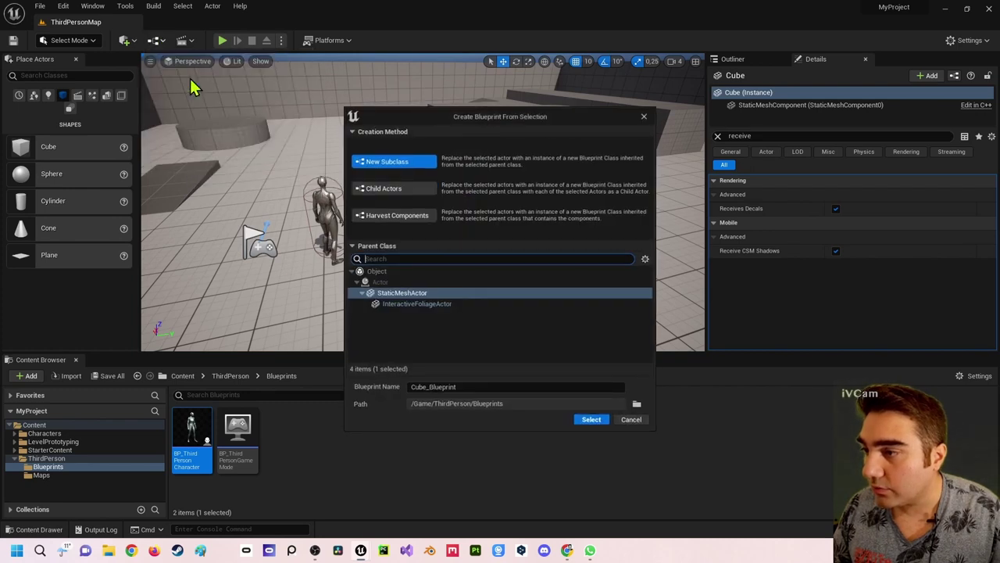
pyautogui.click(401, 282)
pyautogui.click(402, 217)
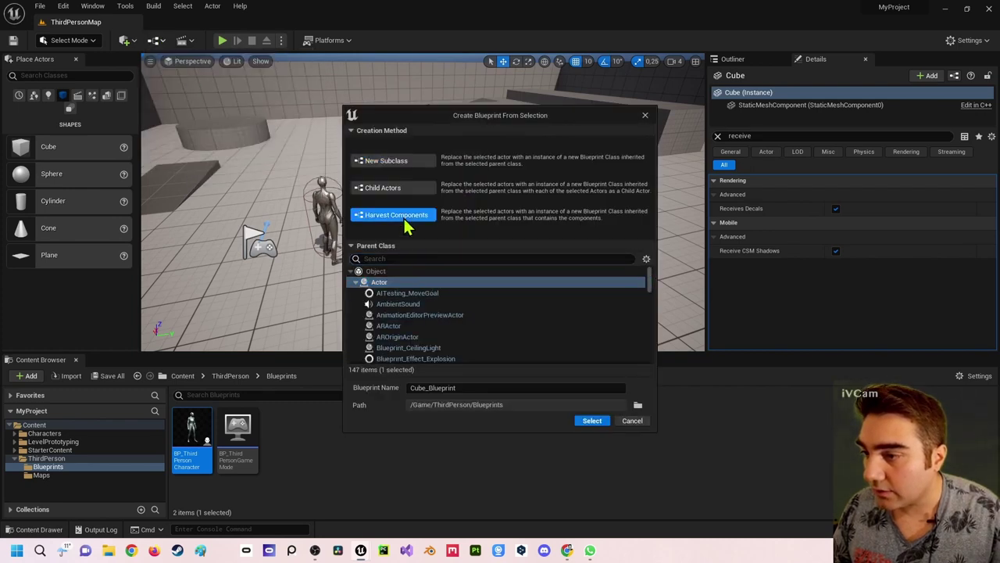
pyautogui.doubleClick(441, 388)
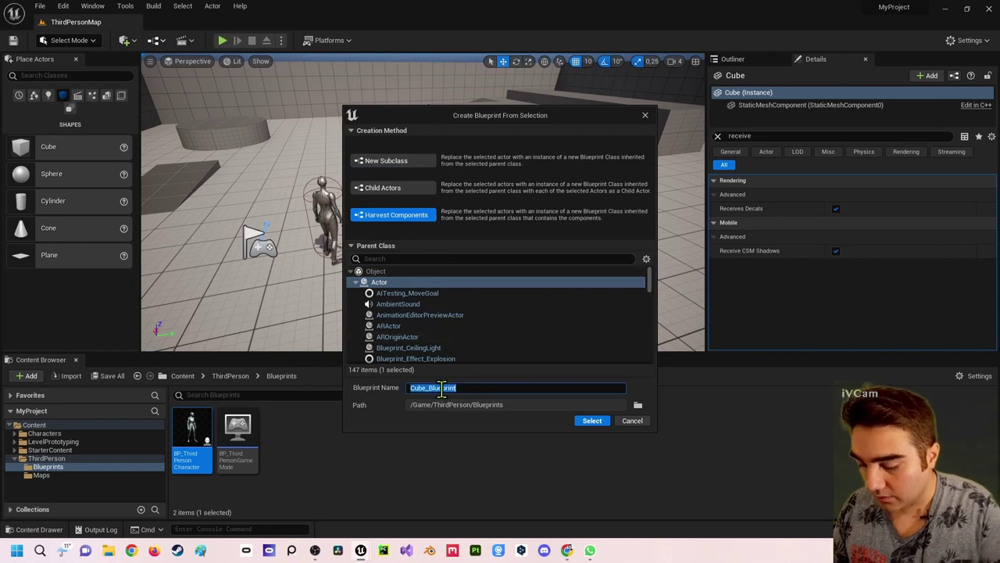
pyautogui.write('BP_Wert')
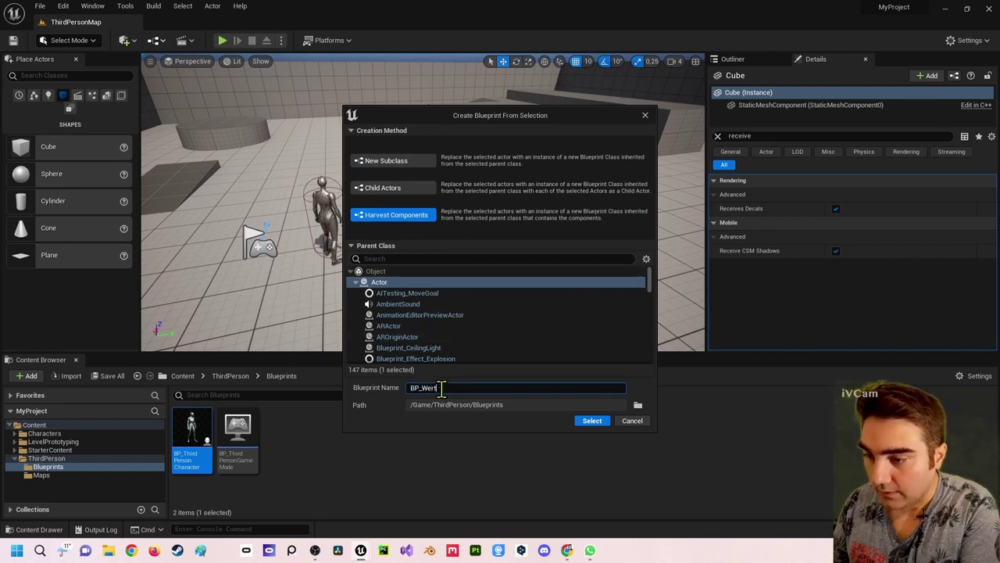
pyautogui.press('BackSpace')
pyautogui.press('BackSpace')
pyautogui.press('BackSpace')
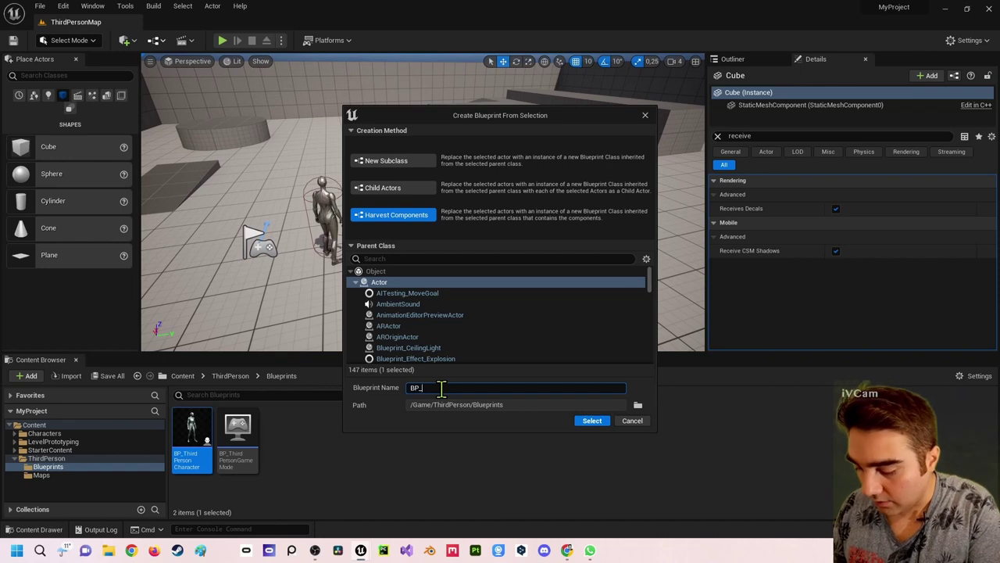
pyautogui.write('Container')
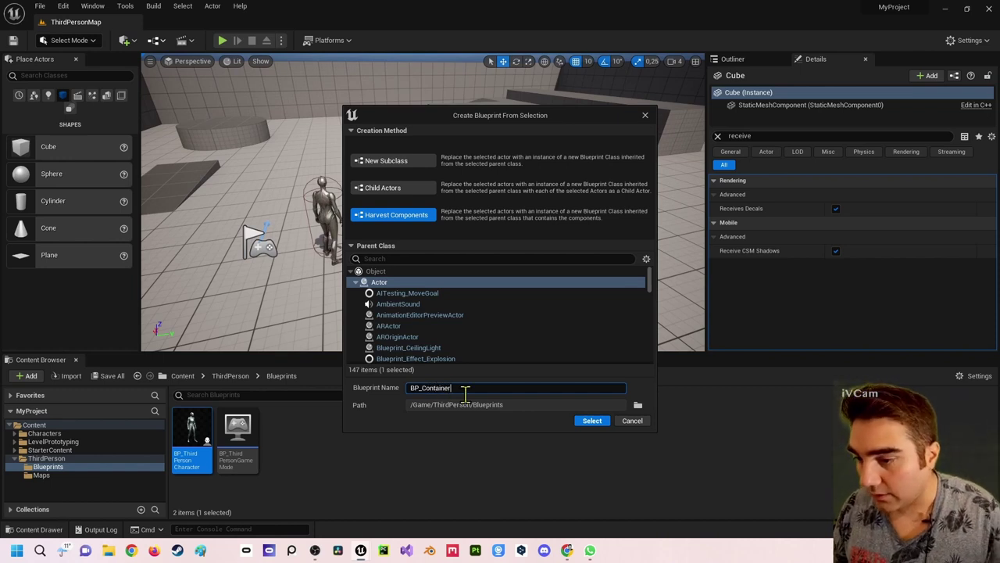
pyautogui.click(594, 422)
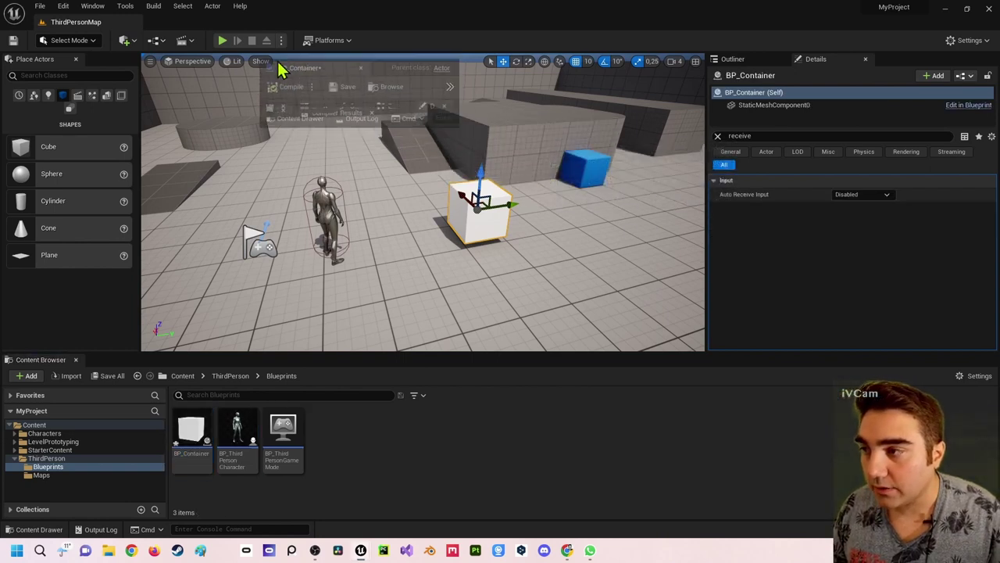
# - Dock the BP_Container editor and reopen its Event Graph
pyautogui.moveTo(614, 167); pyautogui.dragTo(229, 28)
pyautogui.click(86, 22)
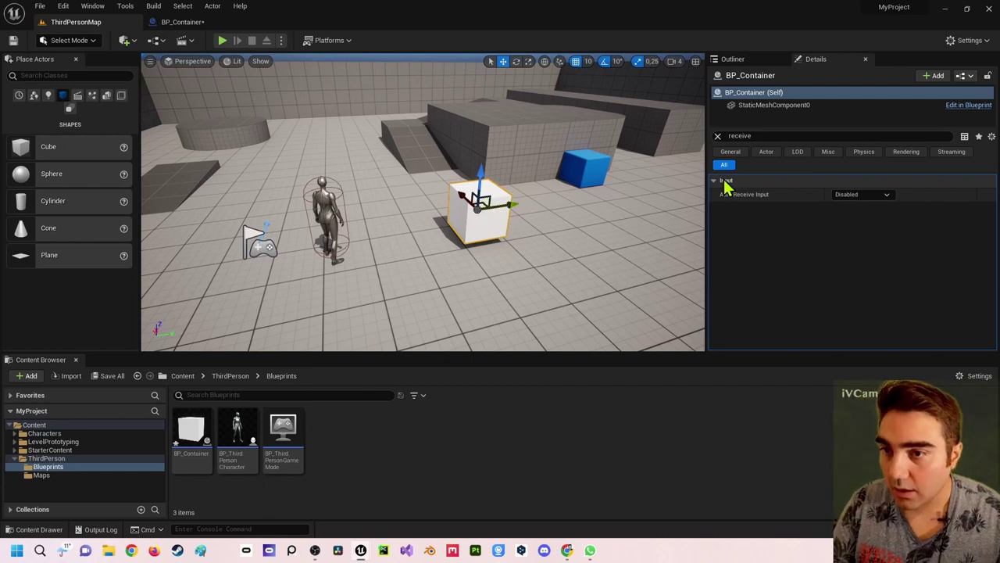
pyautogui.doubleClick(213, 429)
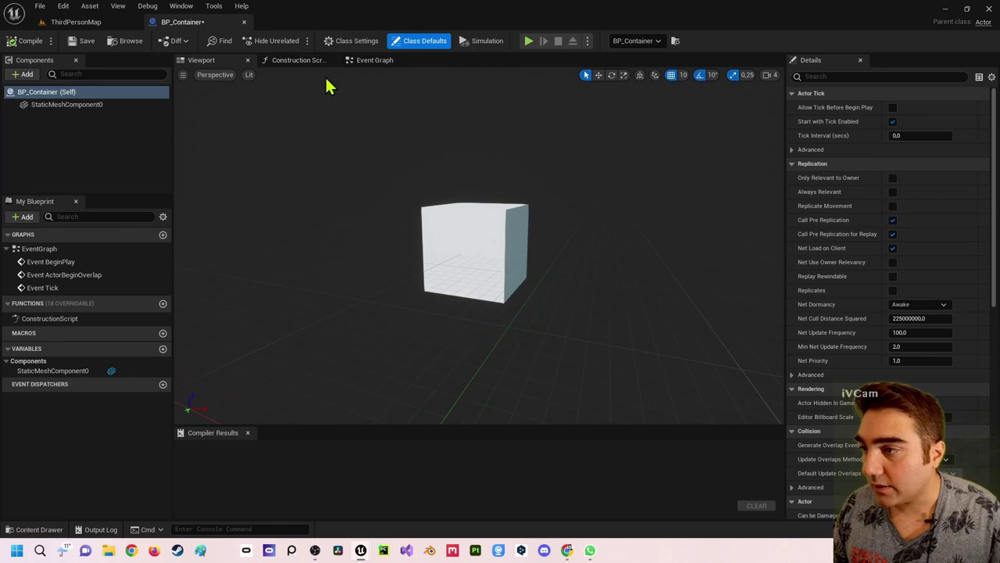
pyautogui.click(374, 66)
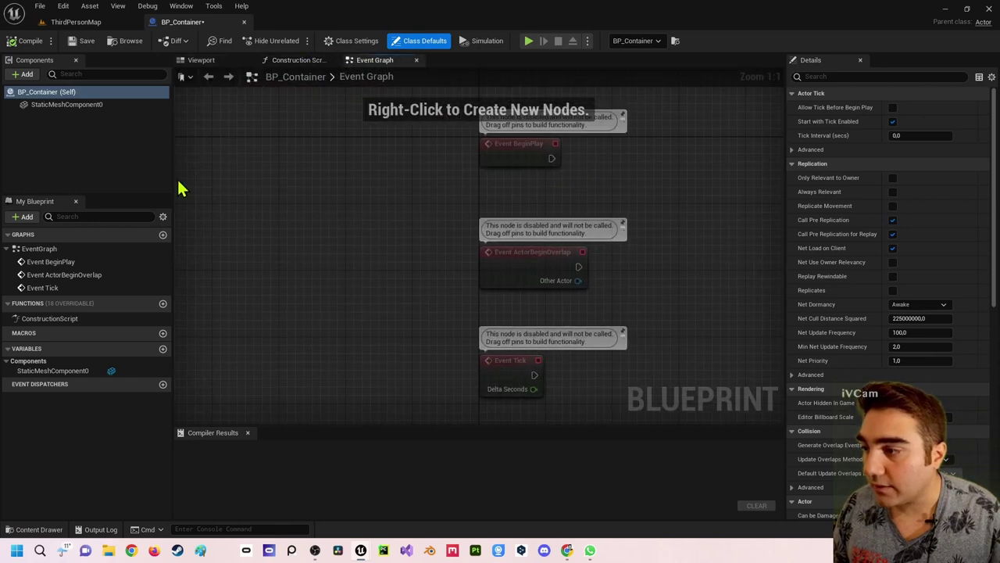
# - Add a new variable named Lebenspunkte to BP_Container
pyautogui.click(162, 350)
pyautogui.write('P')
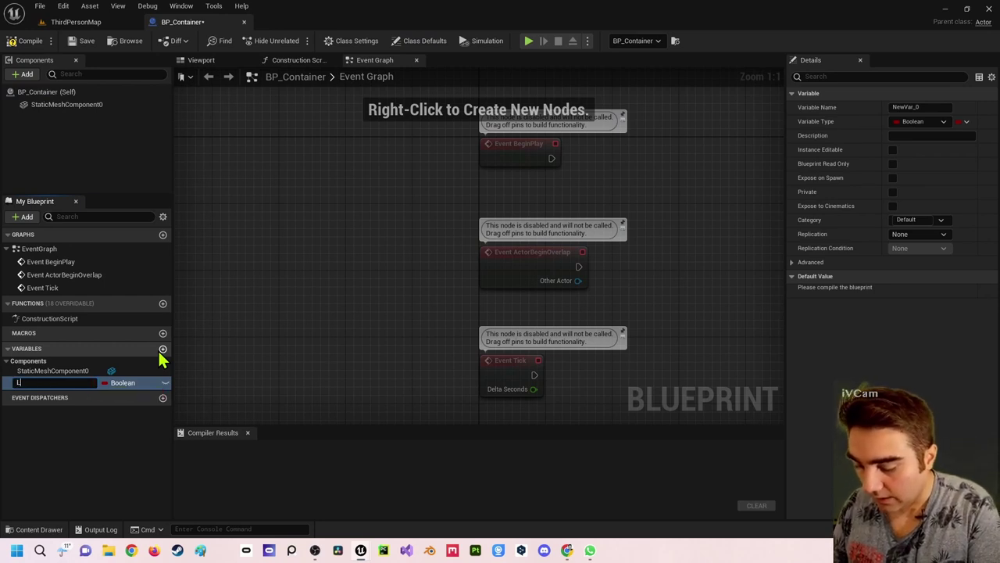
pyautogui.press('BackSpace')
pyautogui.write('Lebens')
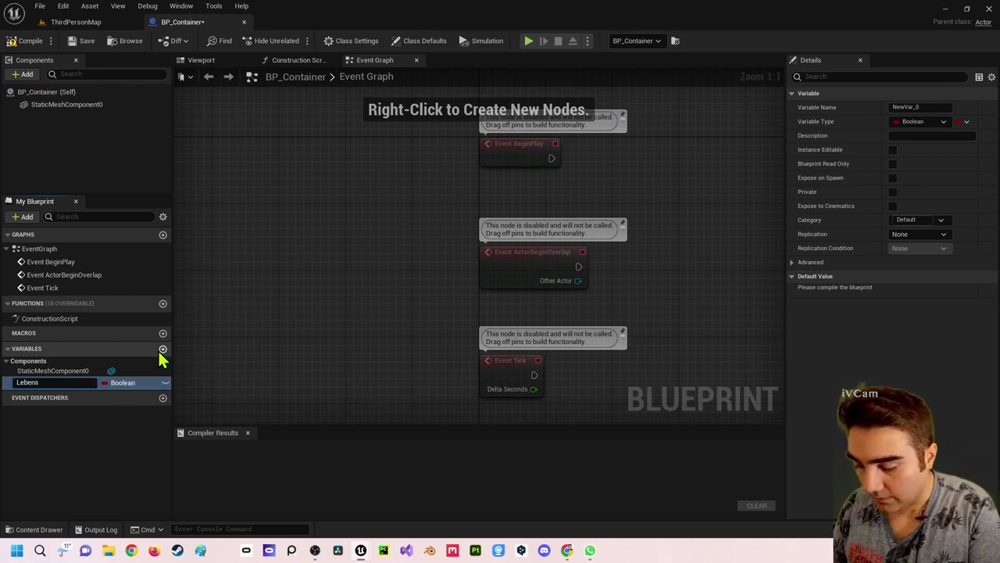
pyautogui.write('punkte')
pyautogui.press('Return')
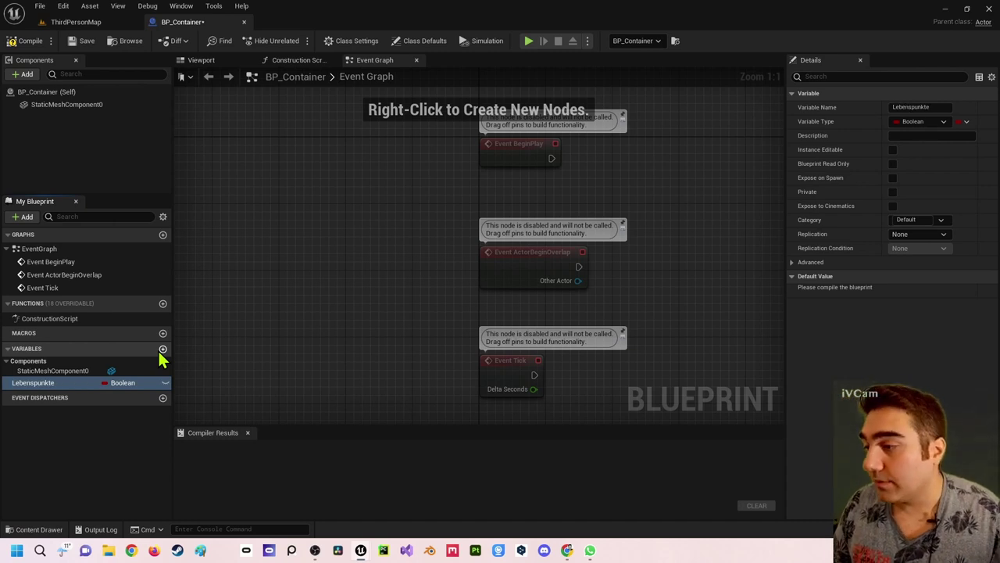
# - Make Lebenspunkte an Integer with default value 1200, compiling after each change
pyautogui.click(130, 382)
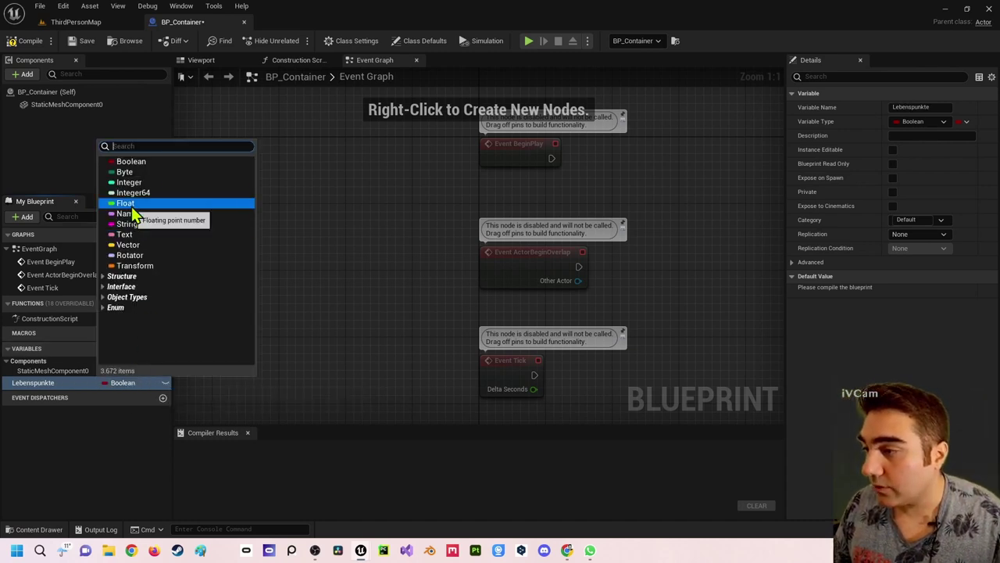
pyautogui.click(129, 182)
pyautogui.click(27, 41)
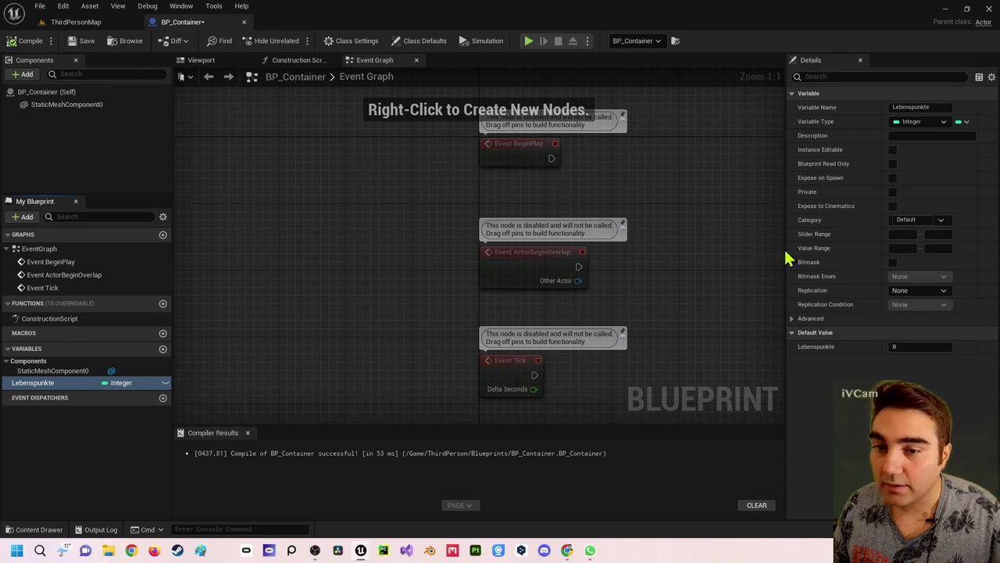
pyautogui.click(906, 345)
pyautogui.write('100')
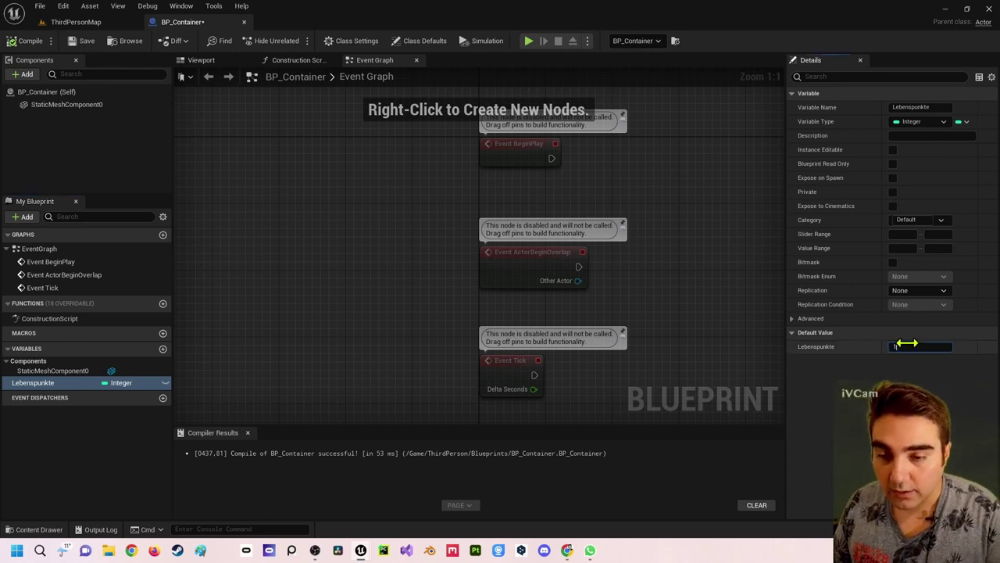
pyautogui.click(28, 40)
# - Look around the cube and character in ThirdPersonMap, then return to BP_Container's graph
pyautogui.click(76, 22)
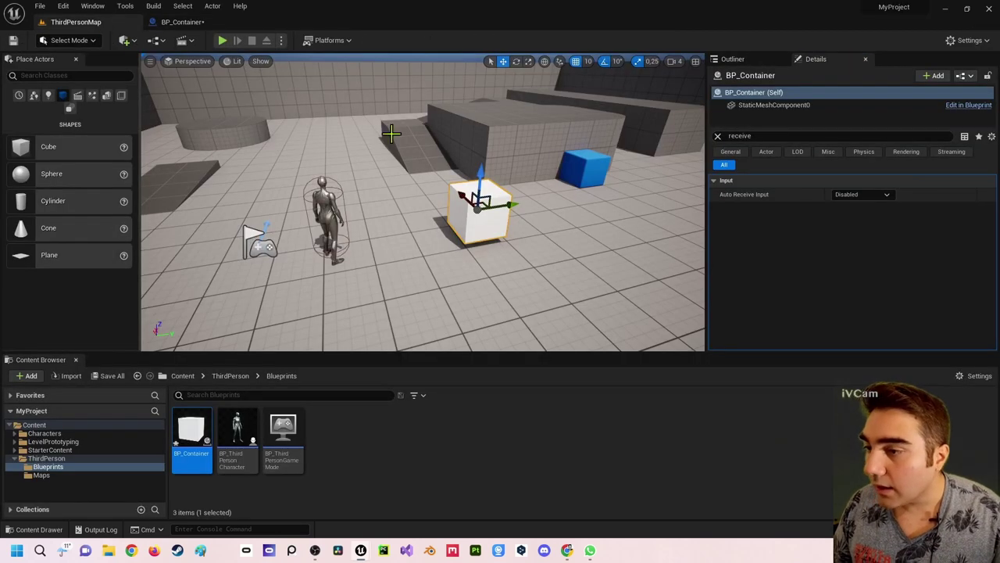
pyautogui.moveTo(424, 145)
pyautogui.mouseDown(button='right')
pyautogui.moveTo(438, 157)
pyautogui.moveTo(420, 151)
pyautogui.mouseUp(button='right')
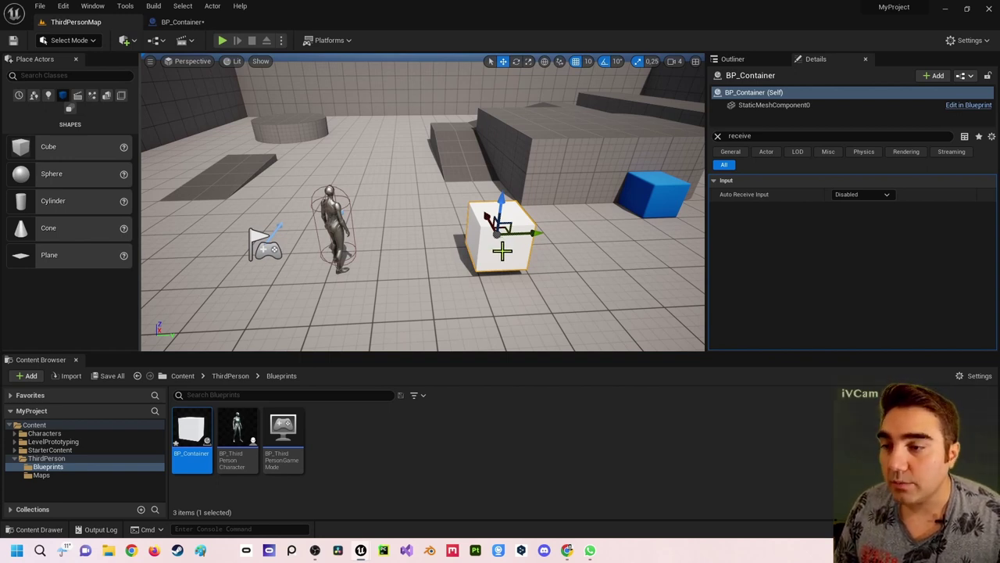
pyautogui.moveTo(502, 250); pyautogui.dragTo(511, 242, button='right')
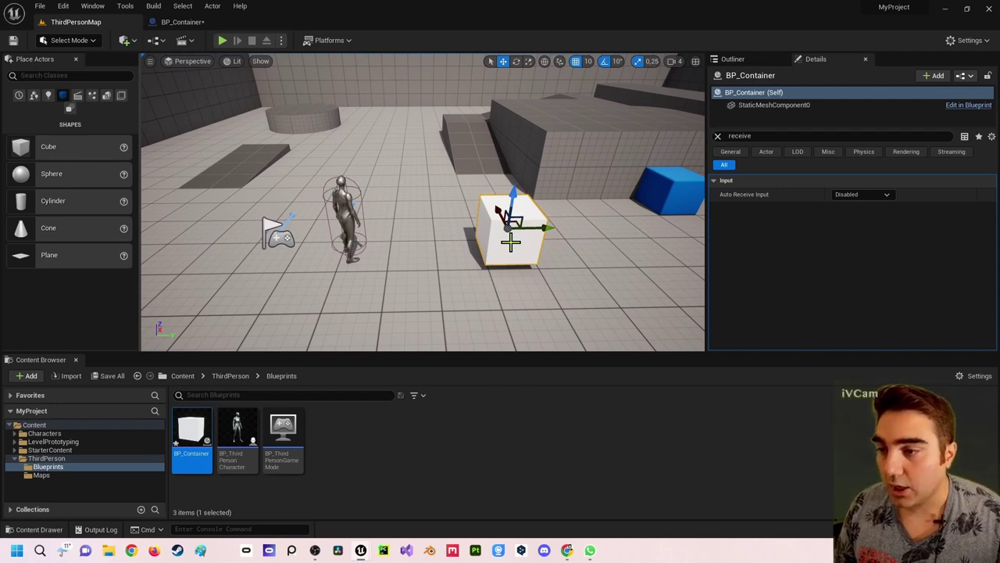
pyautogui.moveTo(510, 242); pyautogui.dragTo(510, 238, button='right')
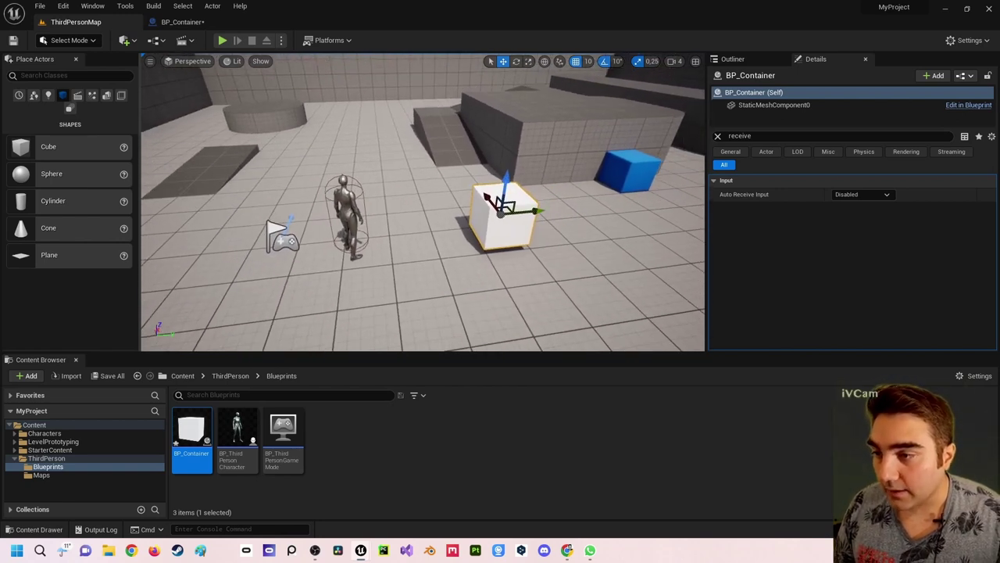
pyautogui.click(186, 25)
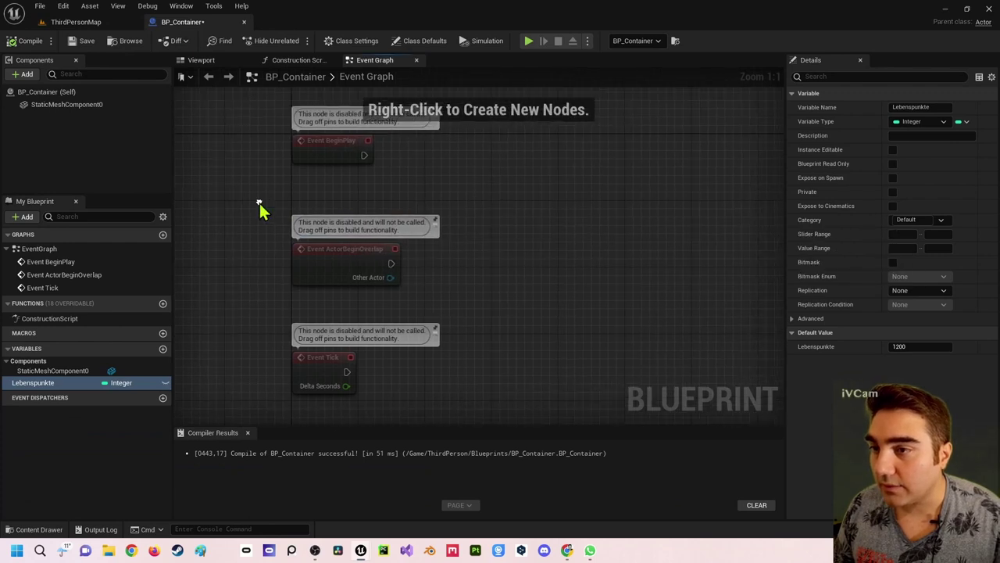
# - Reopen BP_Container from the map and view its Class Defaults, then Class Settings
pyautogui.click(78, 22)
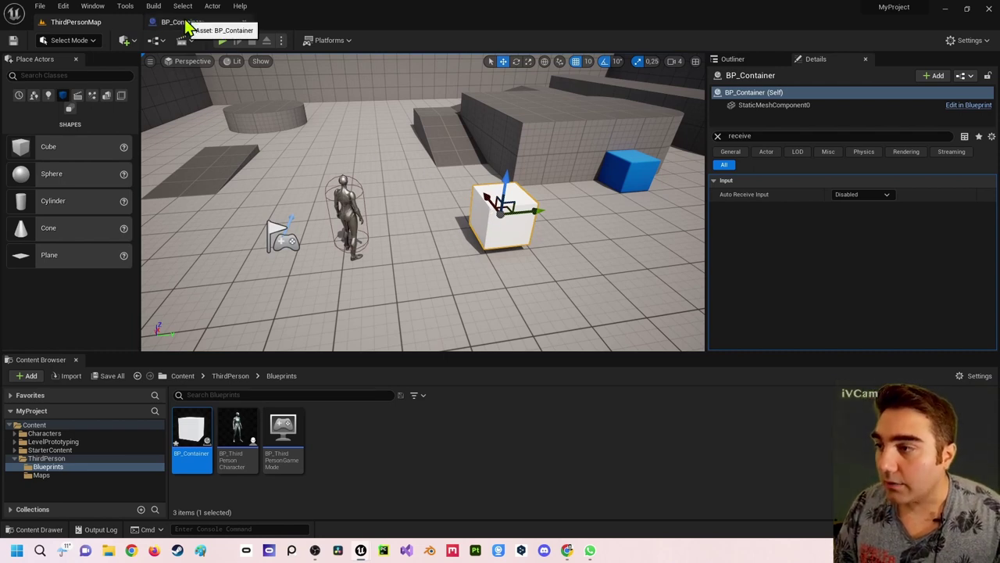
pyautogui.doubleClick(471, 206)
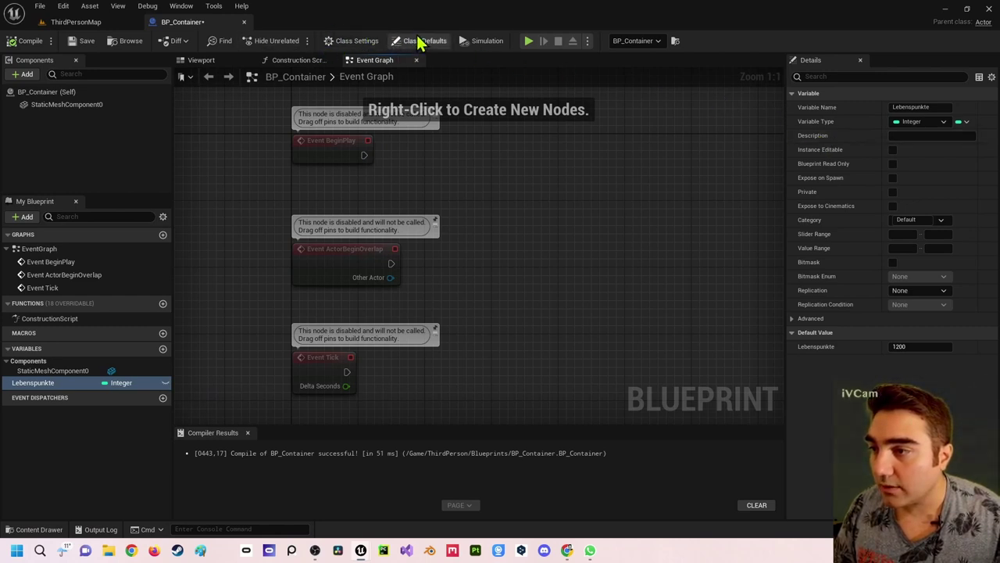
pyautogui.click(419, 40)
pyautogui.click(359, 43)
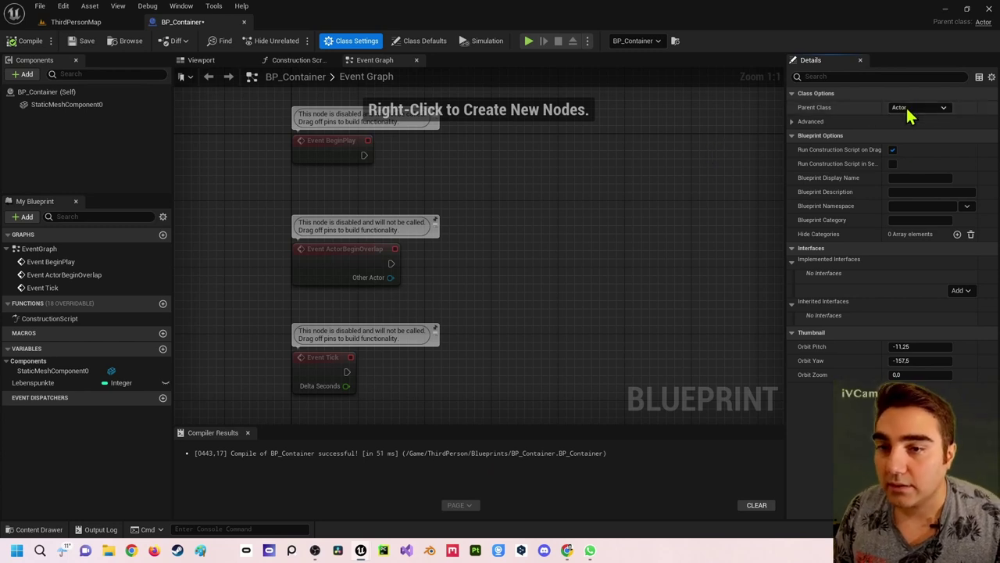
# - Browse BP_Container's class defaults and select the Lebenspunkte variable
pyautogui.click(412, 55)
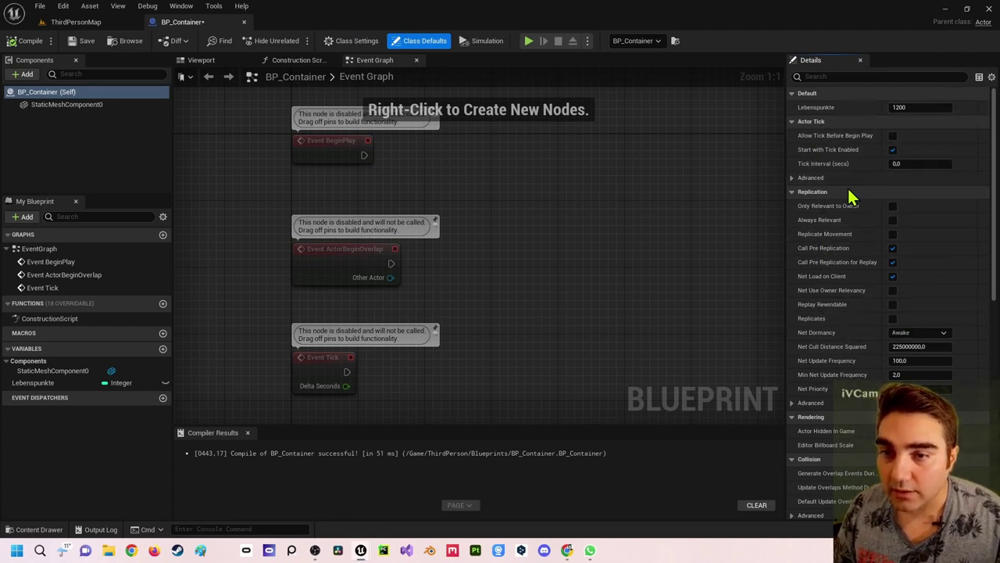
pyautogui.scroll(-2, 852, 198)
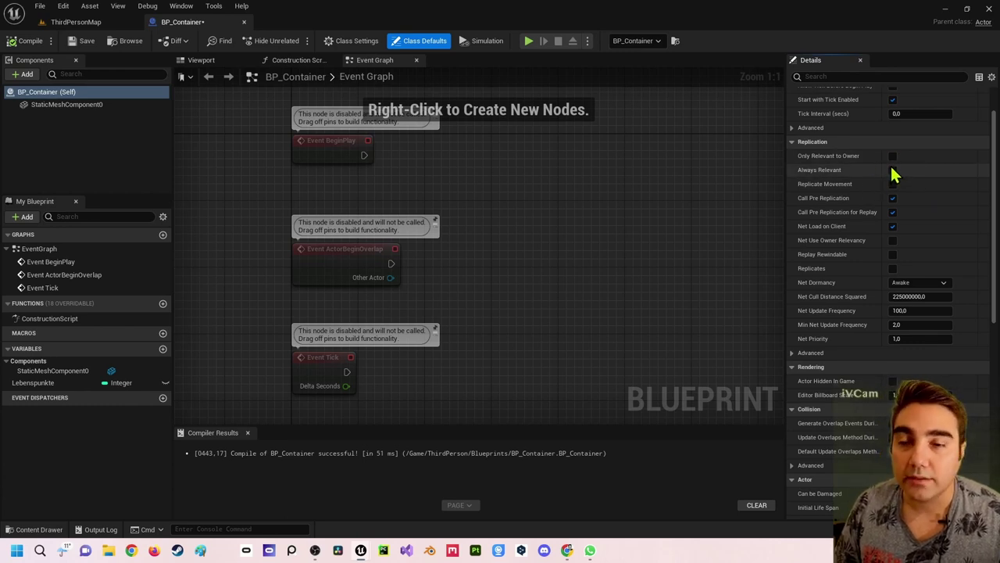
pyautogui.scroll(2, 887, 173)
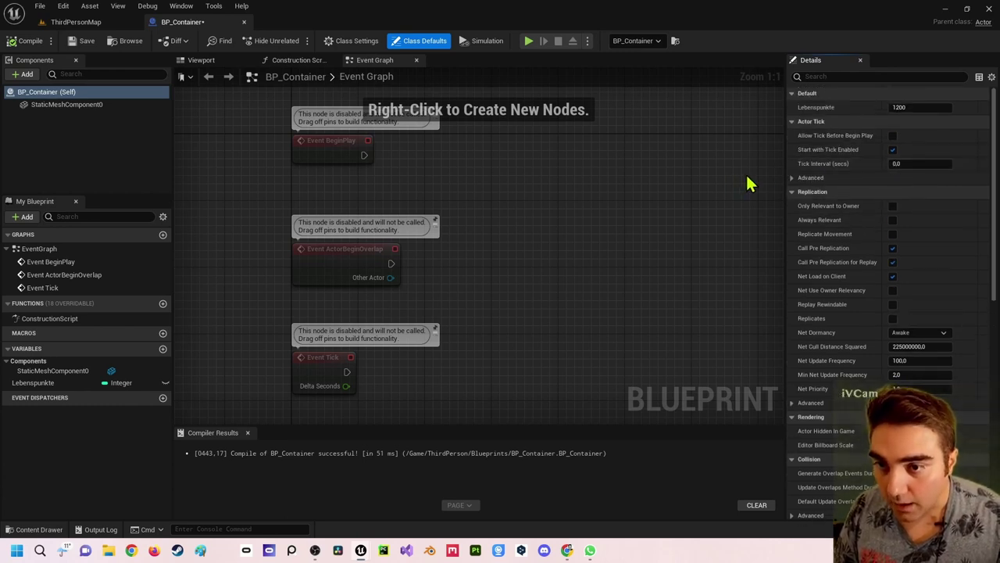
pyautogui.click(43, 386)
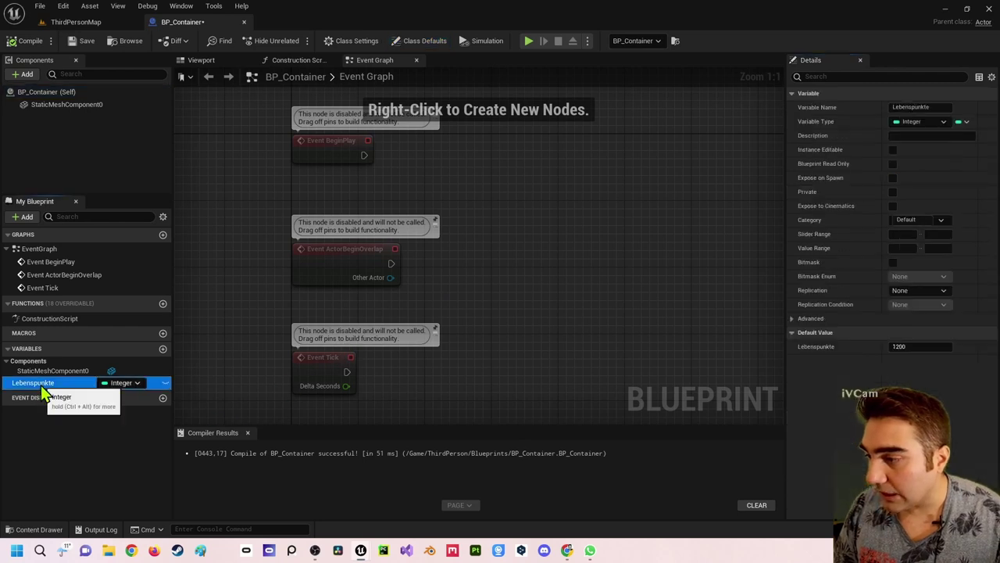
# - Scroll the class defaults, confirm Lebenspunkte is 1200, and return to ThirdPersonMap
pyautogui.click(419, 42)
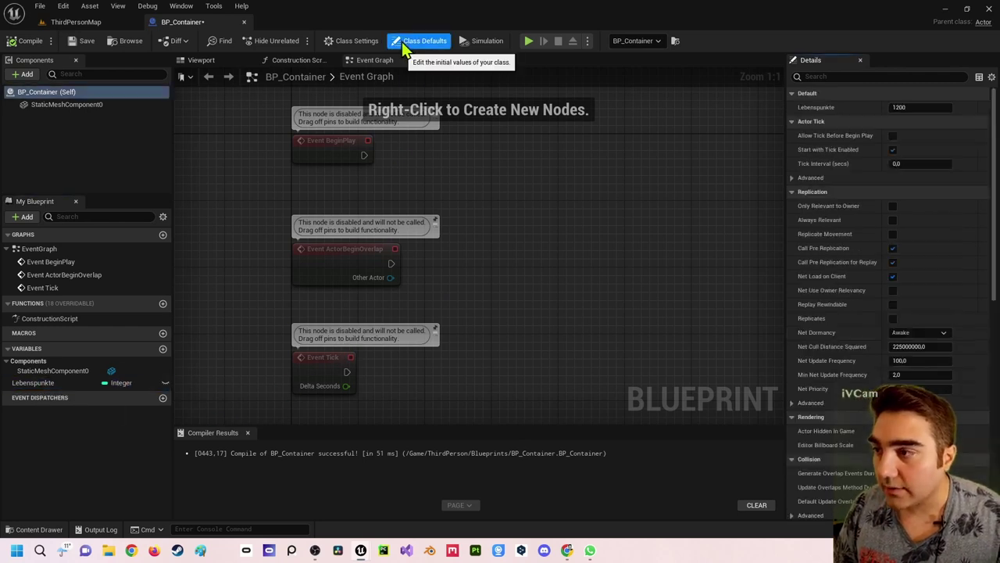
pyautogui.scroll(-3, 833, 206)
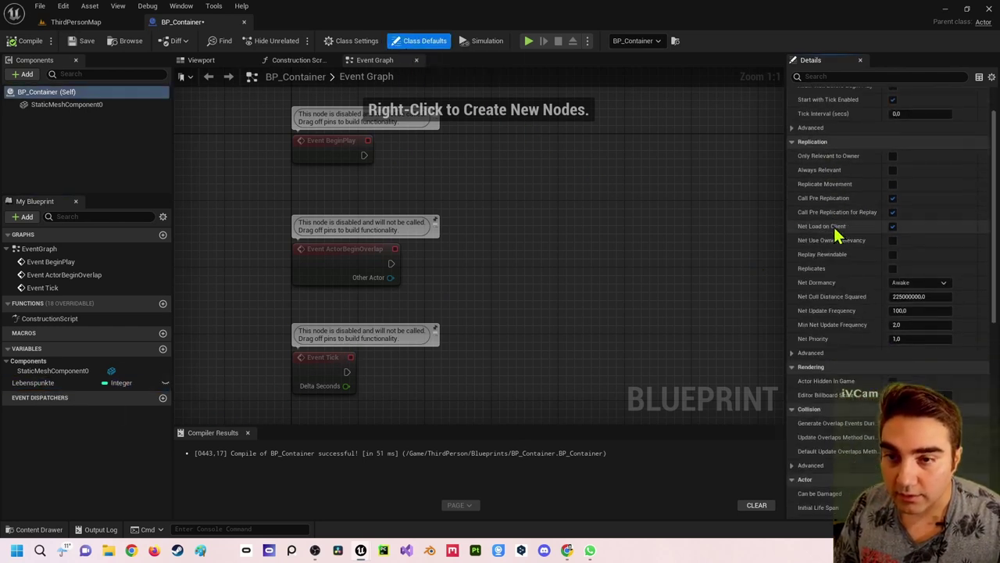
pyautogui.scroll(-3, 834, 234)
pyautogui.scroll(-1, 834, 238)
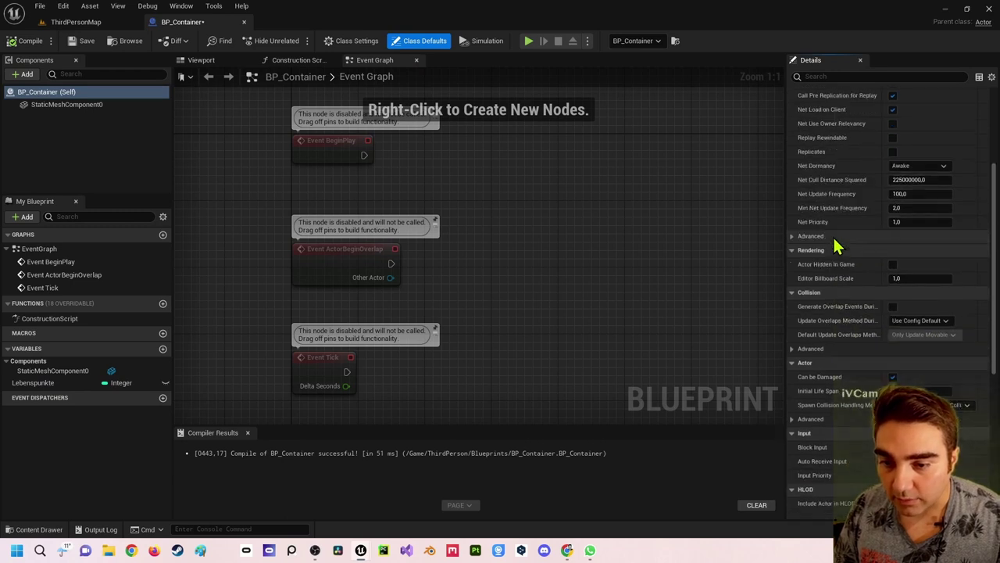
pyautogui.scroll(-3, 857, 274)
pyautogui.scroll(-2, 858, 278)
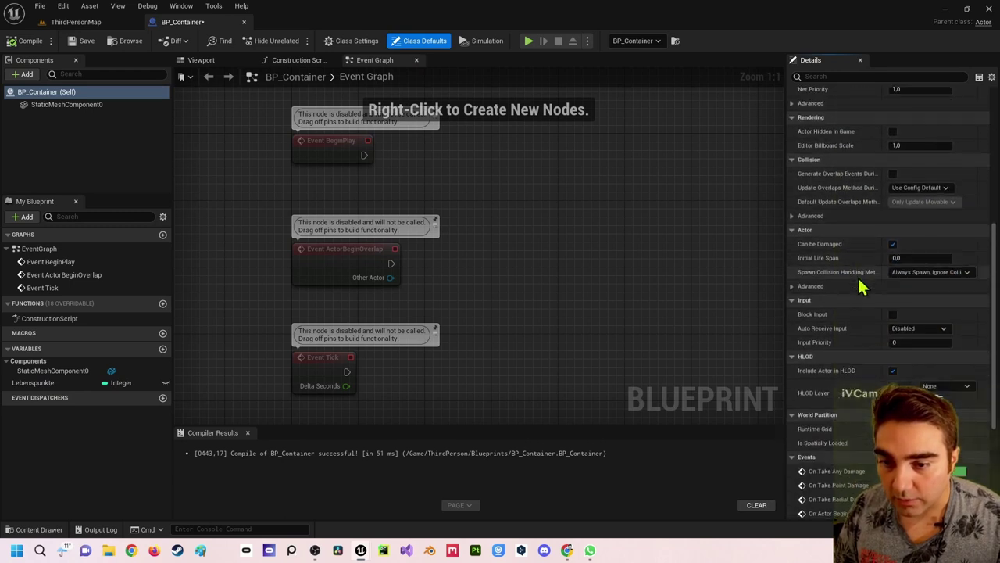
pyautogui.scroll(-1, 858, 276)
pyautogui.scroll(4, 865, 288)
pyautogui.scroll(2, 866, 295)
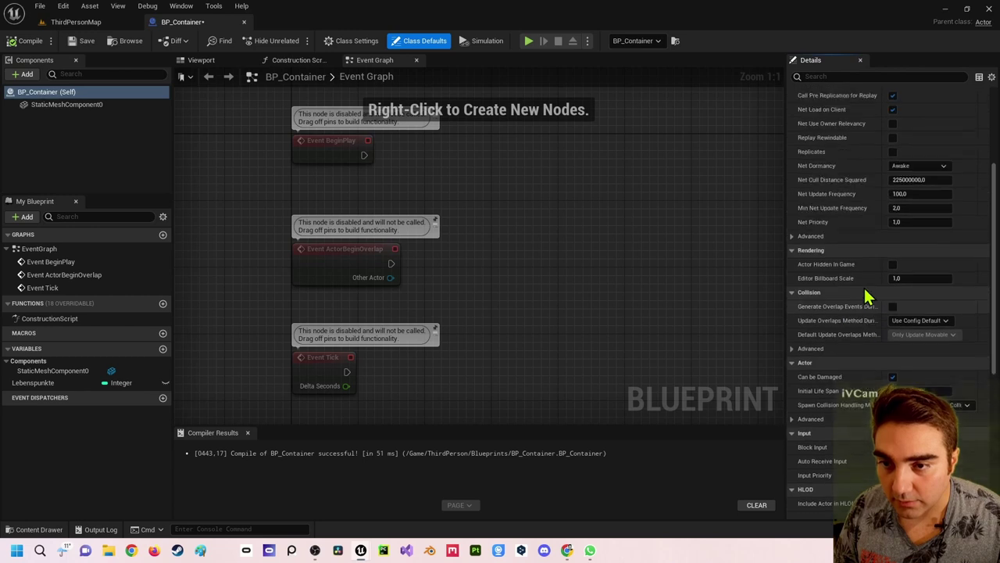
pyautogui.scroll(2, 866, 295)
pyautogui.scroll(1, 866, 294)
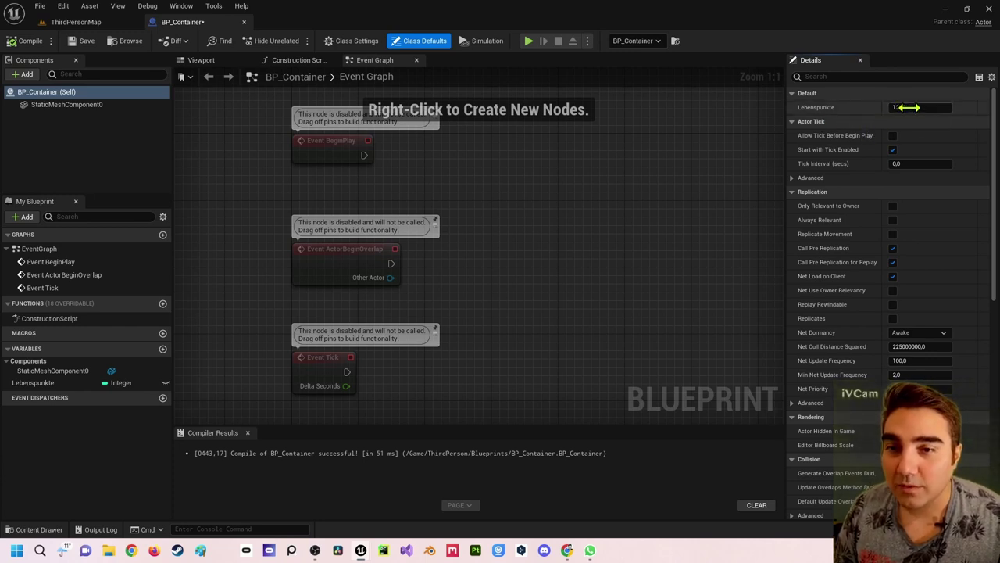
pyautogui.click(909, 107)
pyautogui.click(524, 250)
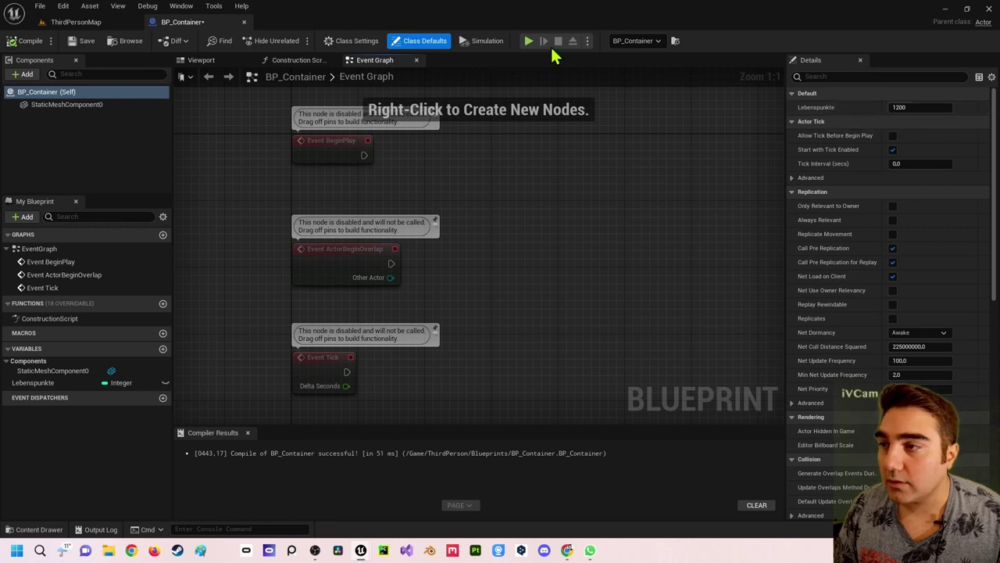
pyautogui.click(75, 22)
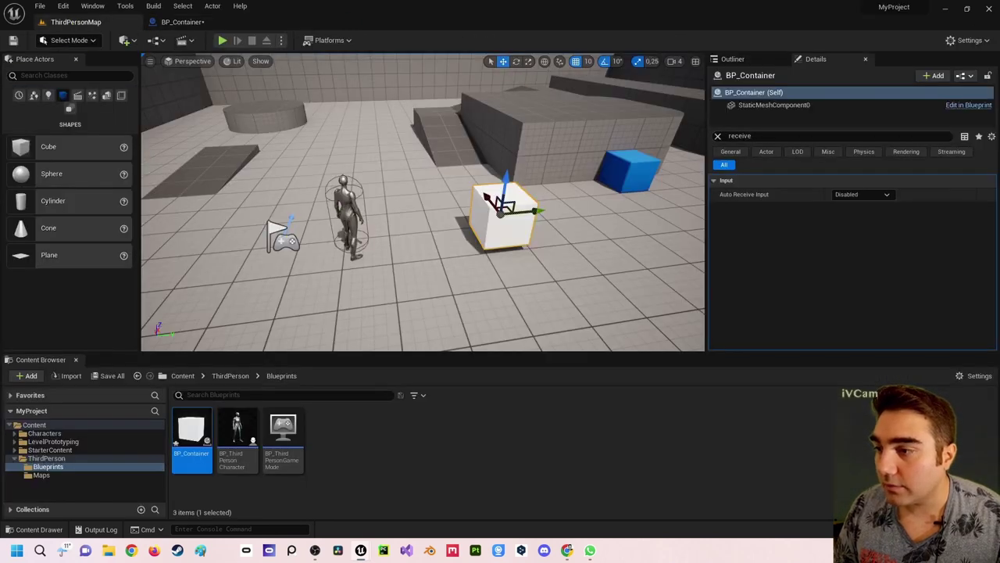
# - Select the character and locate BP_ThirdPersonCharacter in the Content Browser with Ctrl+B
pyautogui.click(349, 208)
pyautogui.hotkey('ctrl', 'b')
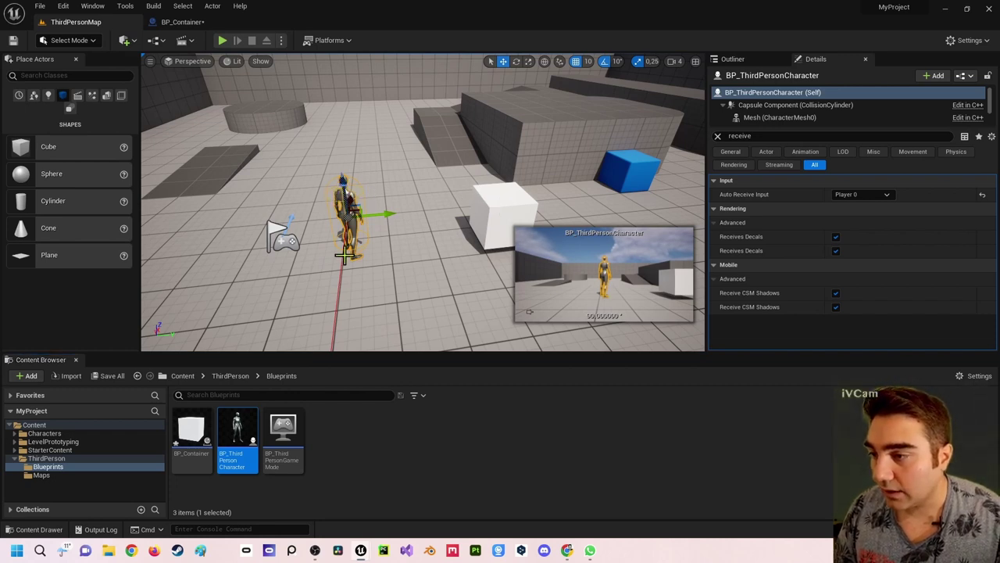
# - Open BP_ThirdPersonCharacter and add a '1' key event node to its Event Graph
pyautogui.doubleClick(234, 435)
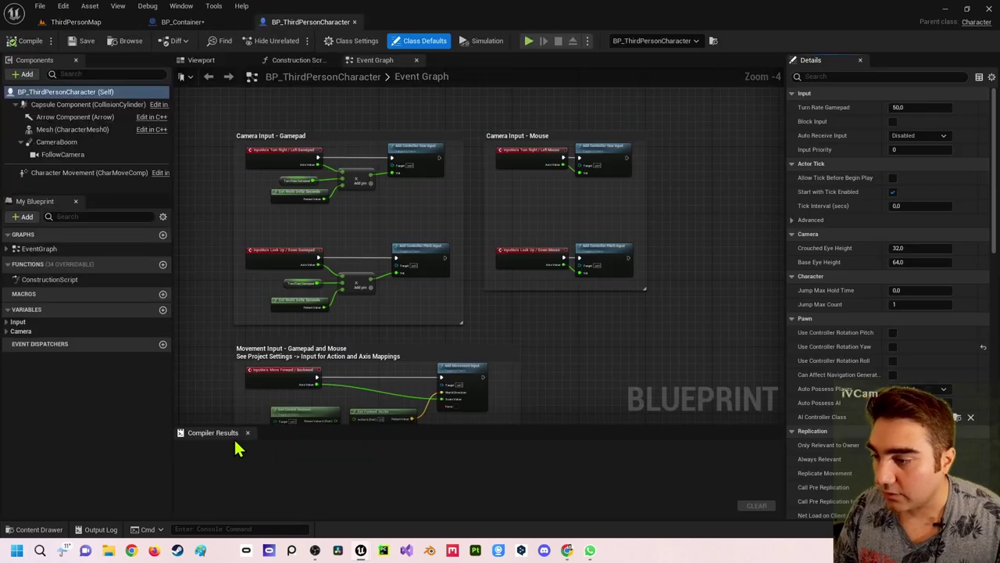
pyautogui.scroll(3, 417, 206)
pyautogui.scroll(3, 395, 293)
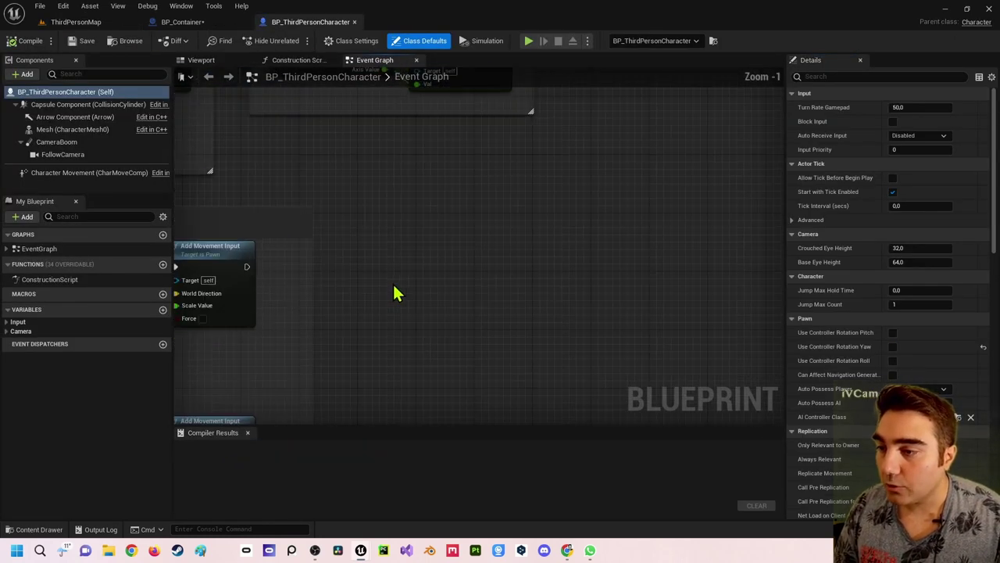
pyautogui.rightClick(409, 248)
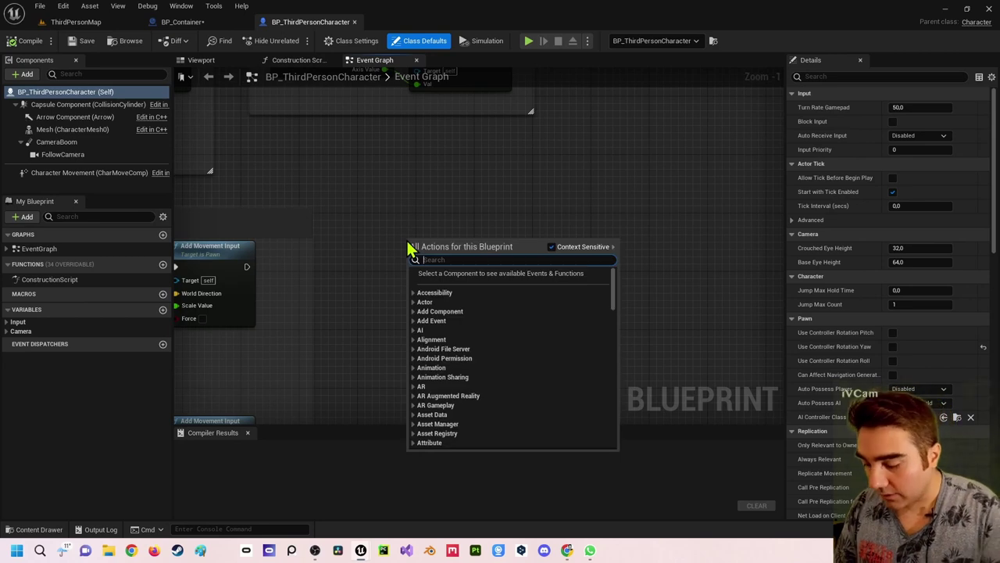
pyautogui.write('1 ke')
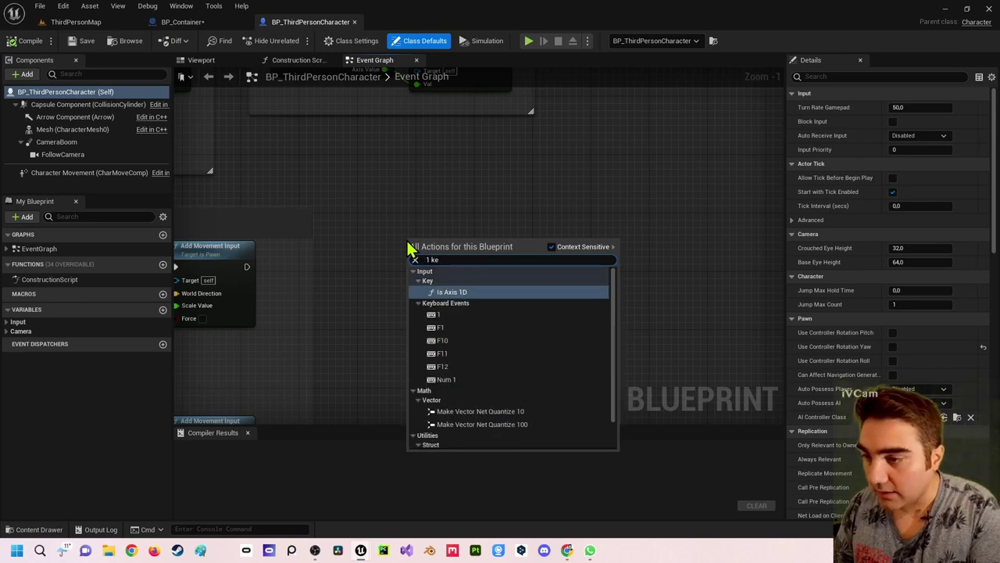
pyautogui.press('Down')
pyautogui.press('Return')
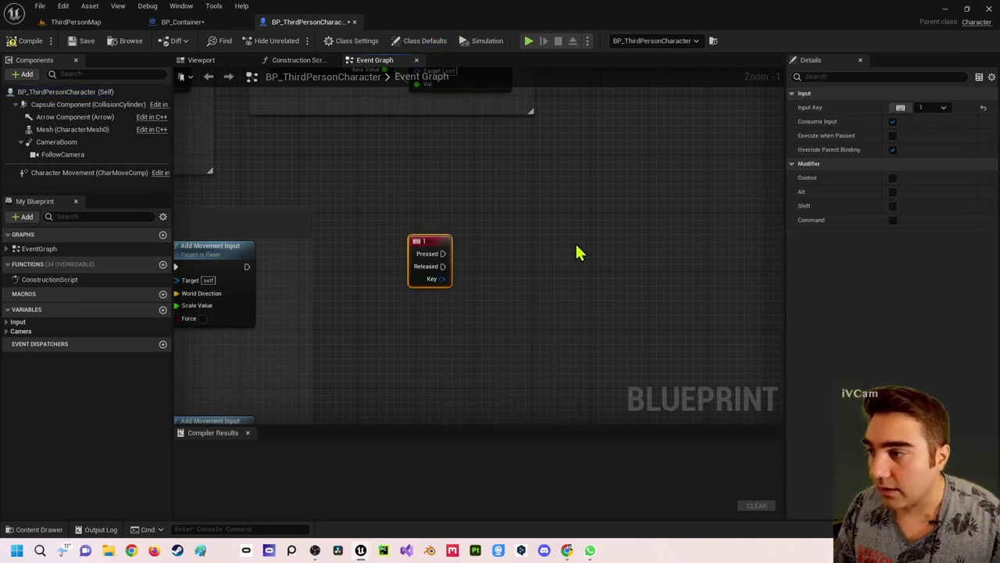
pyautogui.scroll(1, 578, 252)
pyautogui.moveTo(542, 239); pyautogui.dragTo(519, 229, button='right')
pyautogui.click(384, 235)
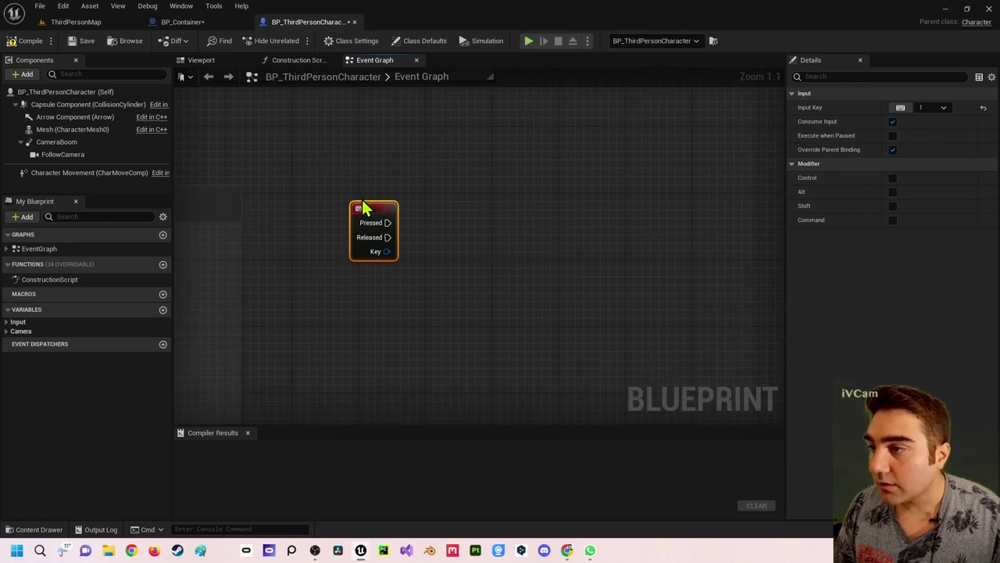
# - Wire the 1 key's Pressed output into a new Cast To BP_Container Class node
pyautogui.moveTo(386, 223); pyautogui.dragTo(504, 221)
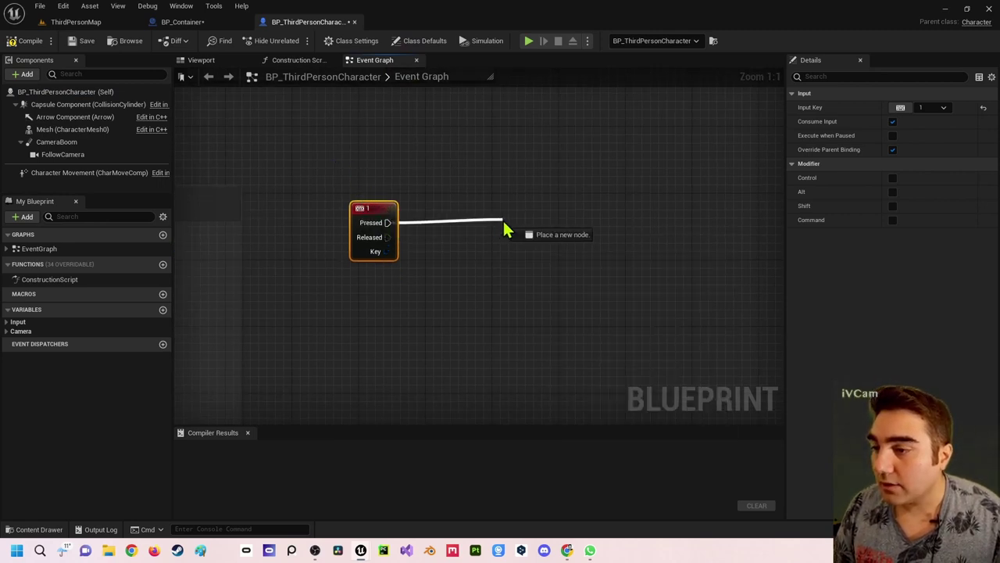
pyautogui.write('cast to ')
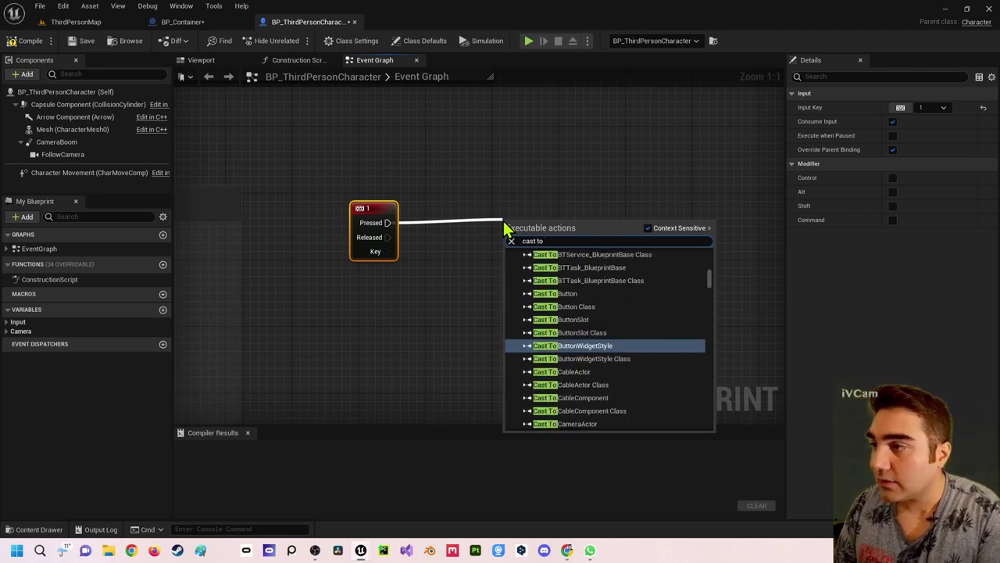
pyautogui.write('BP')
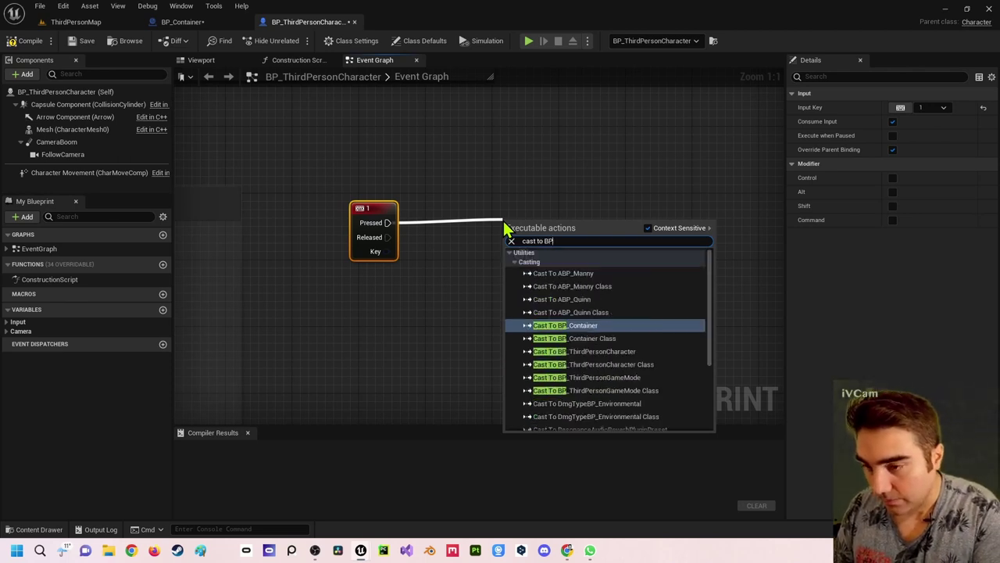
pyautogui.press('Down')
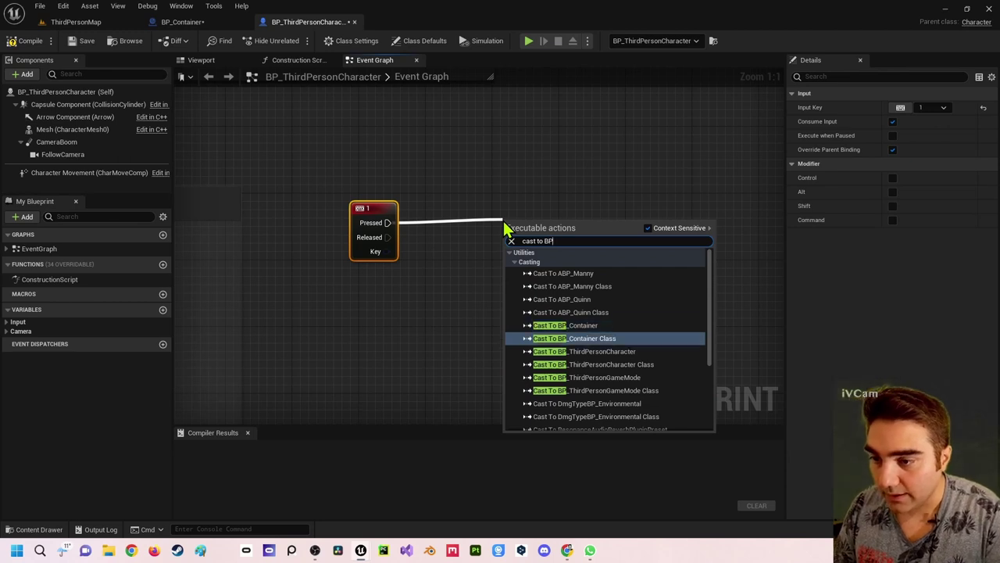
pyautogui.press('Up')
pyautogui.press('Down')
pyautogui.press('Up')
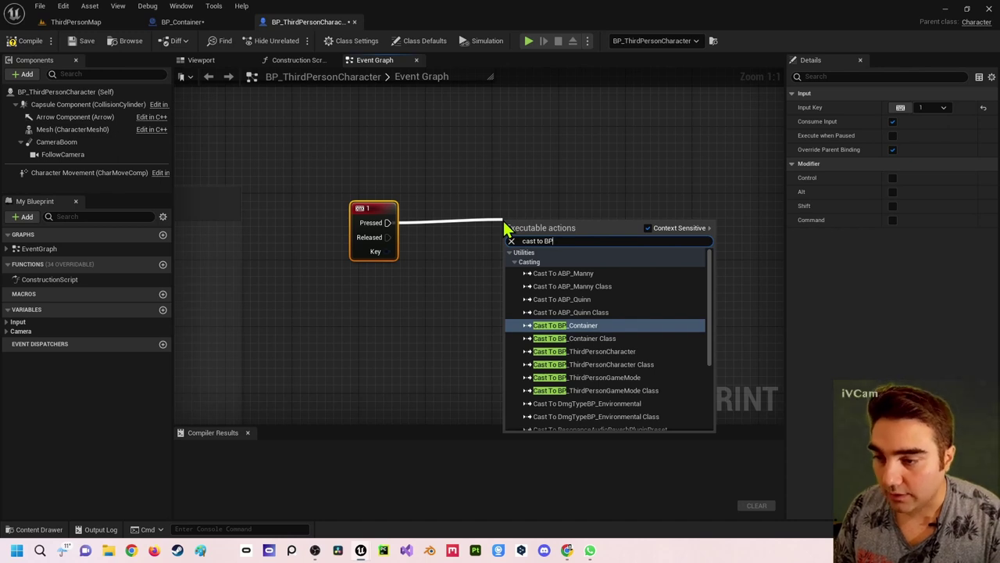
pyautogui.press('Down')
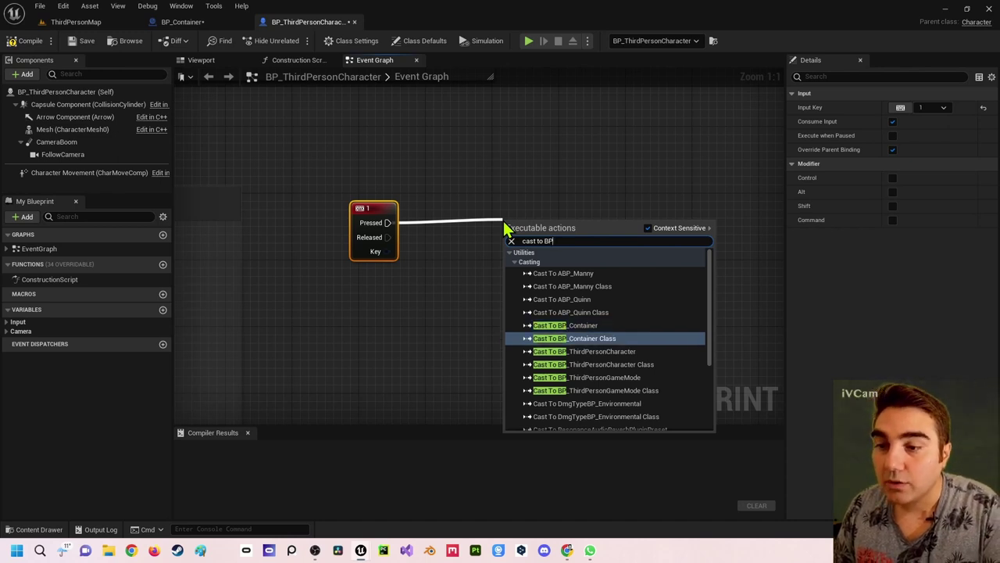
pyautogui.press('Return')
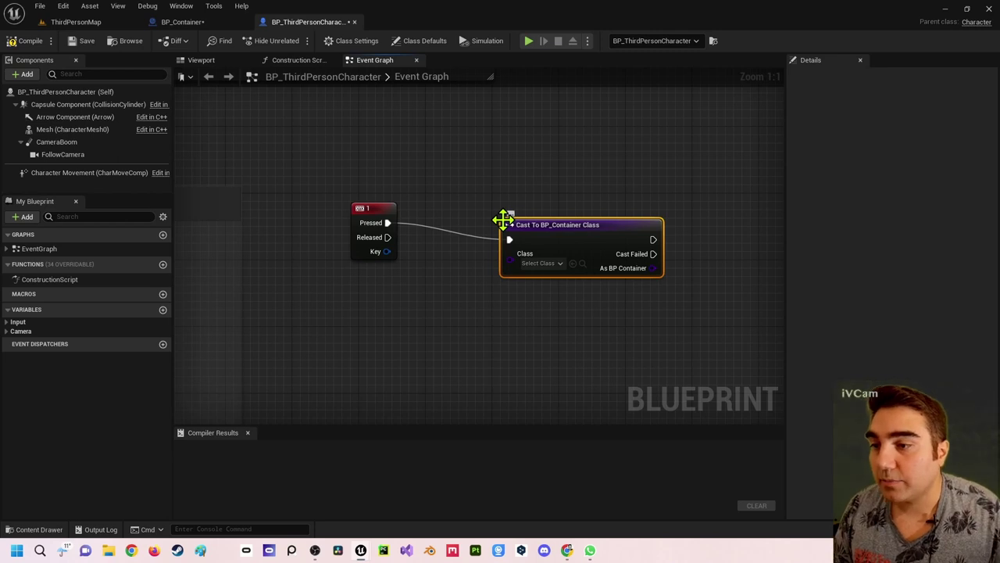
pyautogui.moveTo(526, 218); pyautogui.dragTo(461, 200)
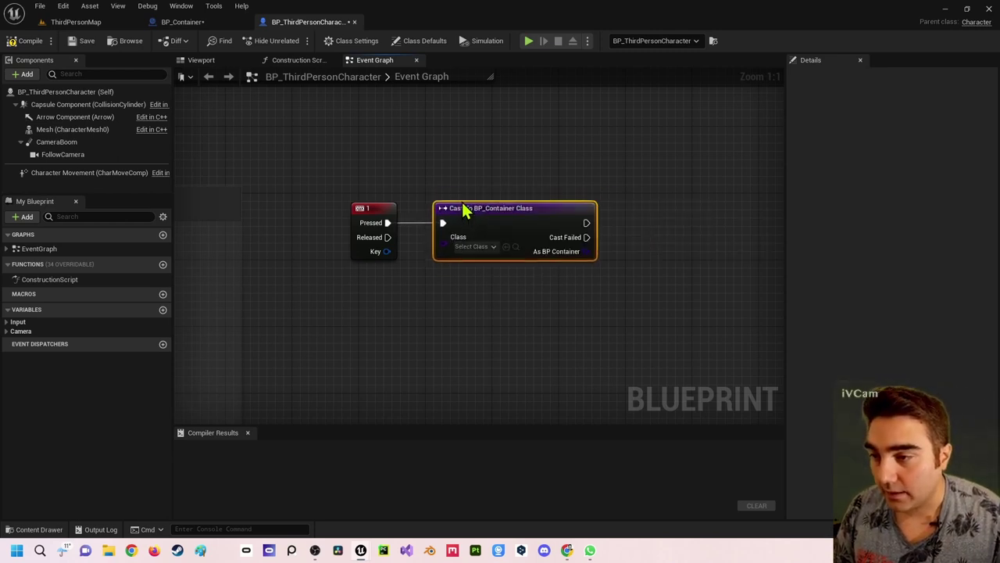
pyautogui.moveTo(461, 200); pyautogui.dragTo(456, 152, button='right')
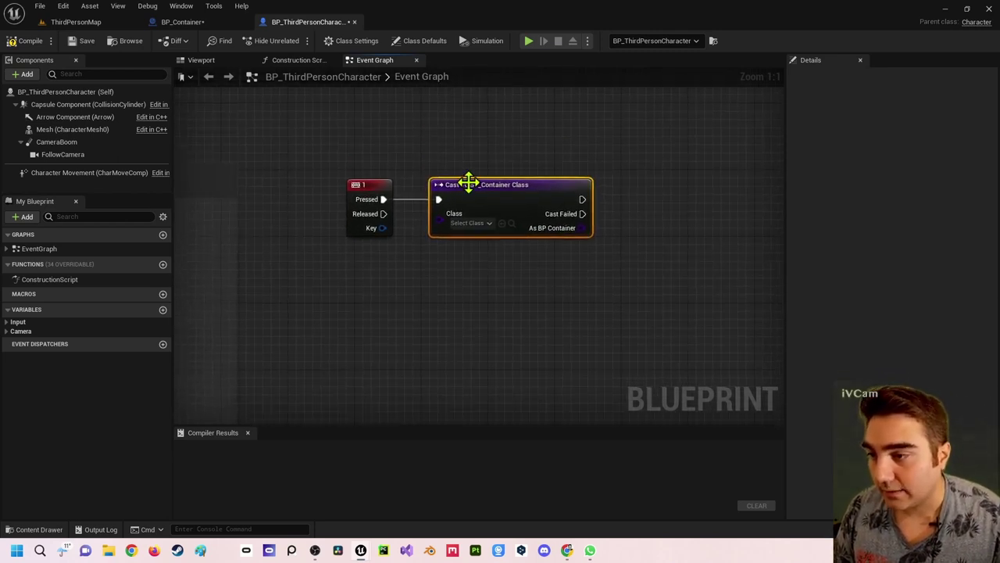
pyautogui.moveTo(468, 185); pyautogui.dragTo(502, 184)
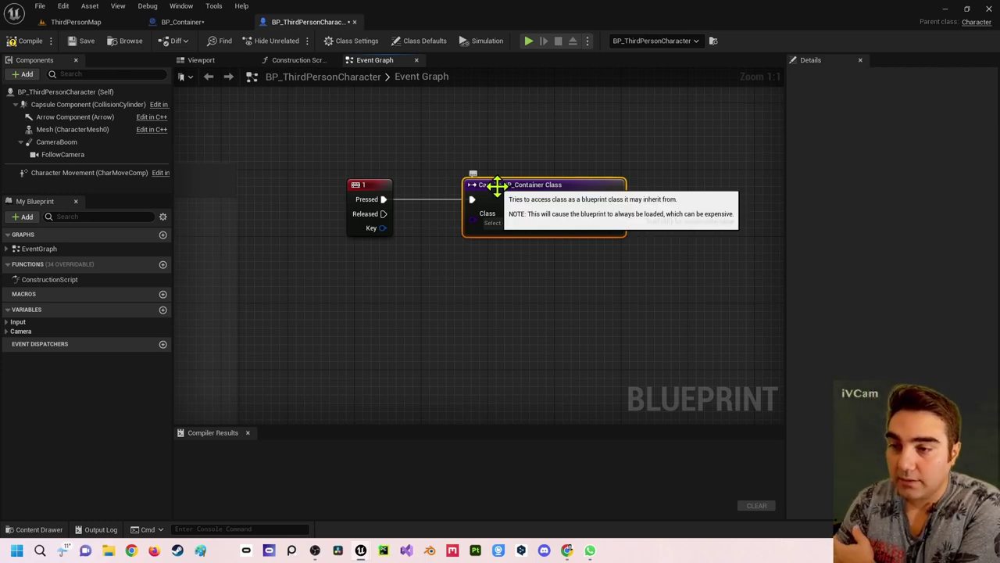
pyautogui.moveTo(521, 163); pyautogui.dragTo(388, 146, button='right')
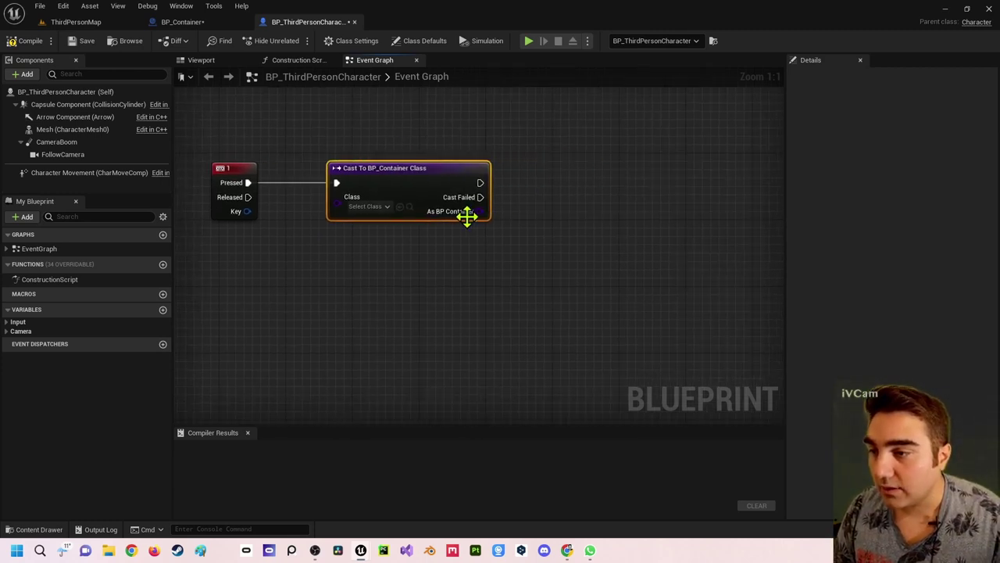
pyautogui.moveTo(477, 212); pyautogui.dragTo(539, 260)
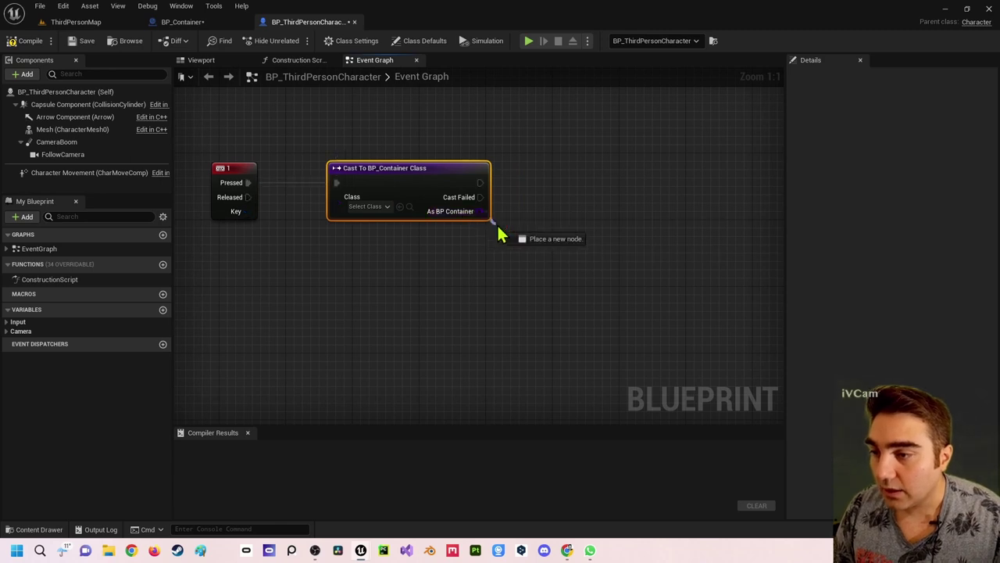
pyautogui.click(182, 22)
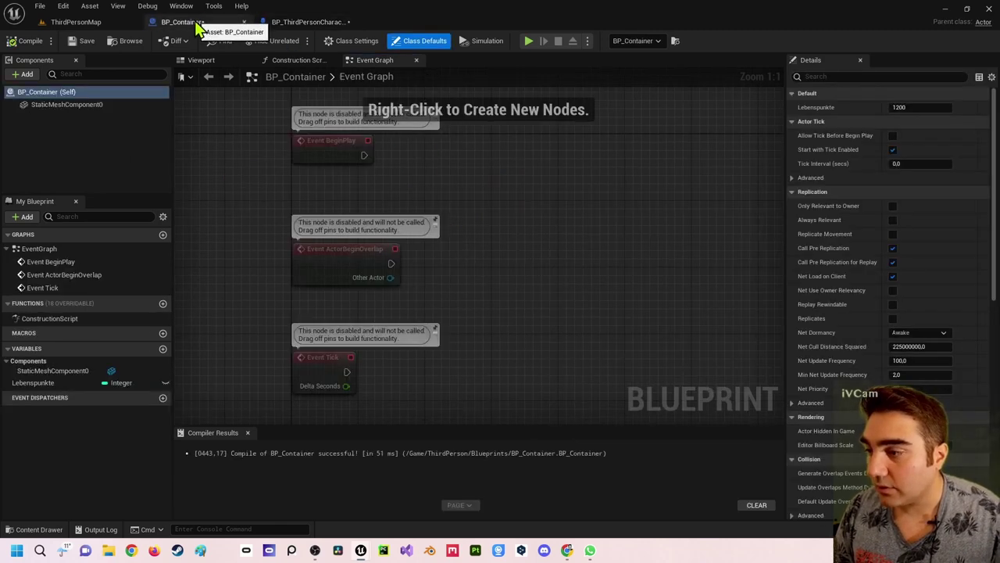
pyautogui.click(307, 22)
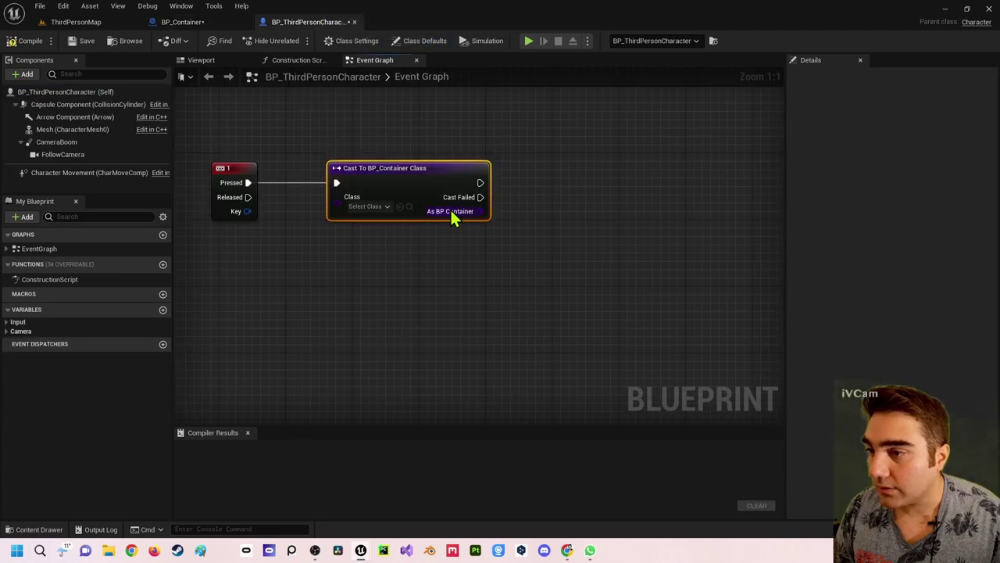
pyautogui.moveTo(473, 216); pyautogui.dragTo(521, 250)
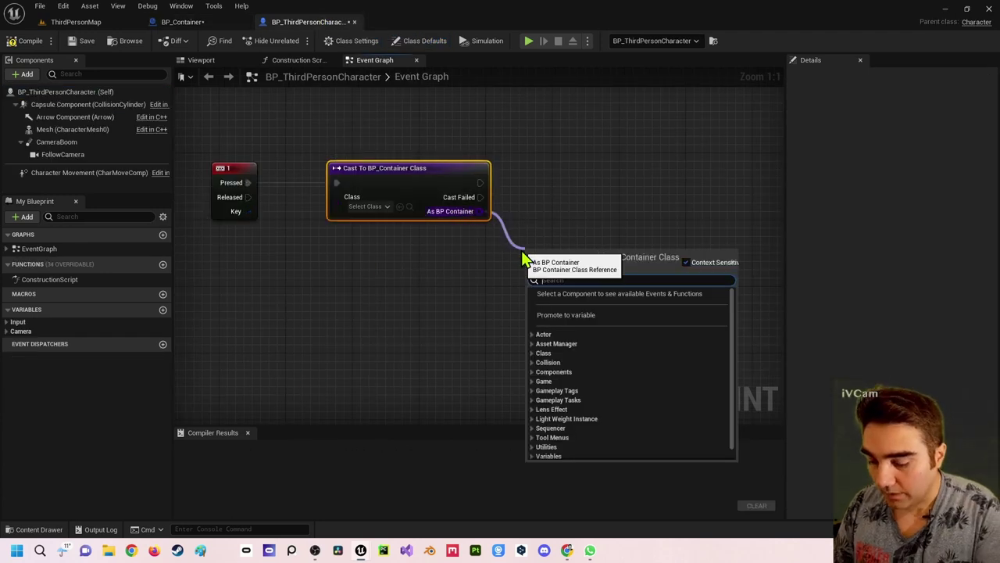
pyautogui.write('lebens')
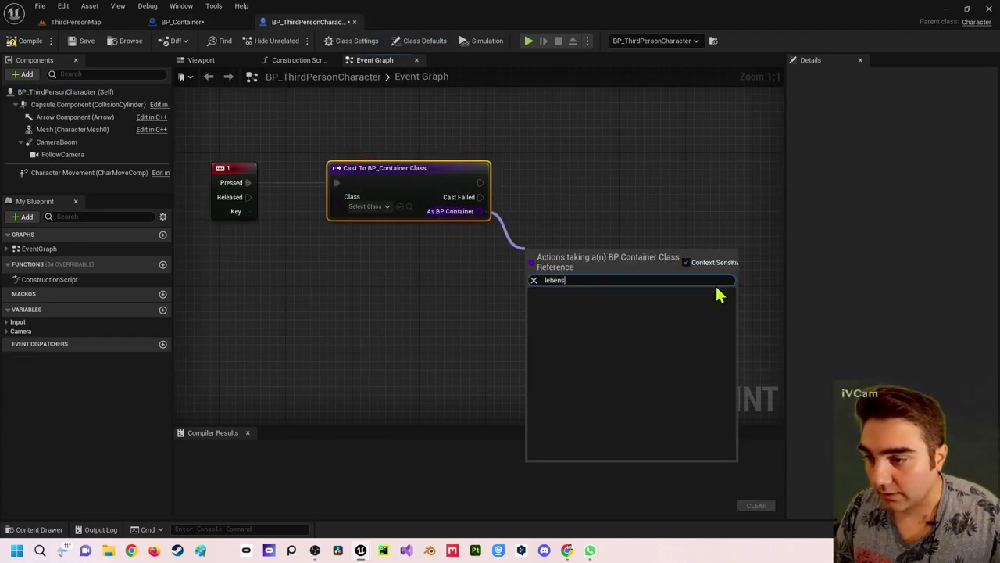
pyautogui.click(655, 229)
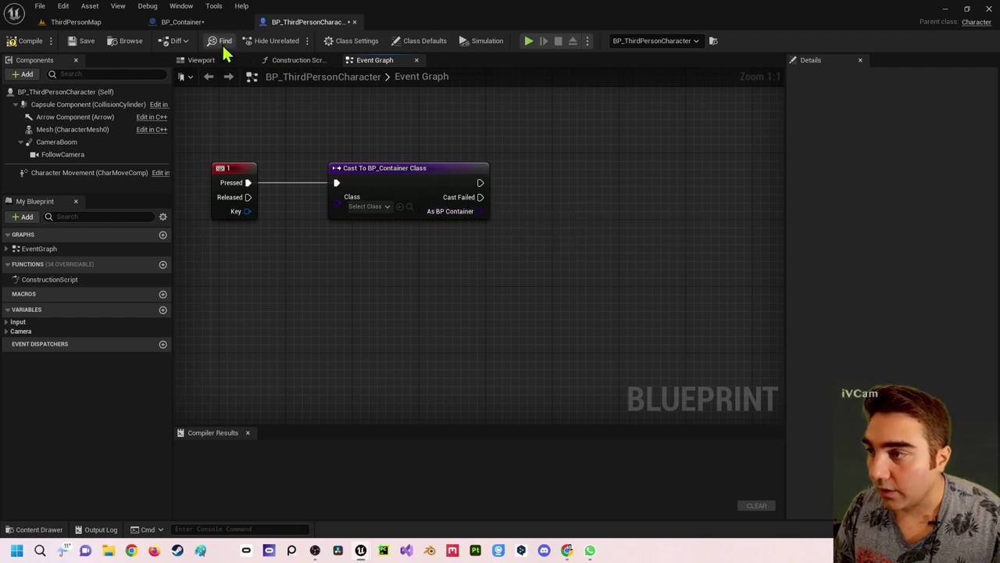
pyautogui.click(192, 22)
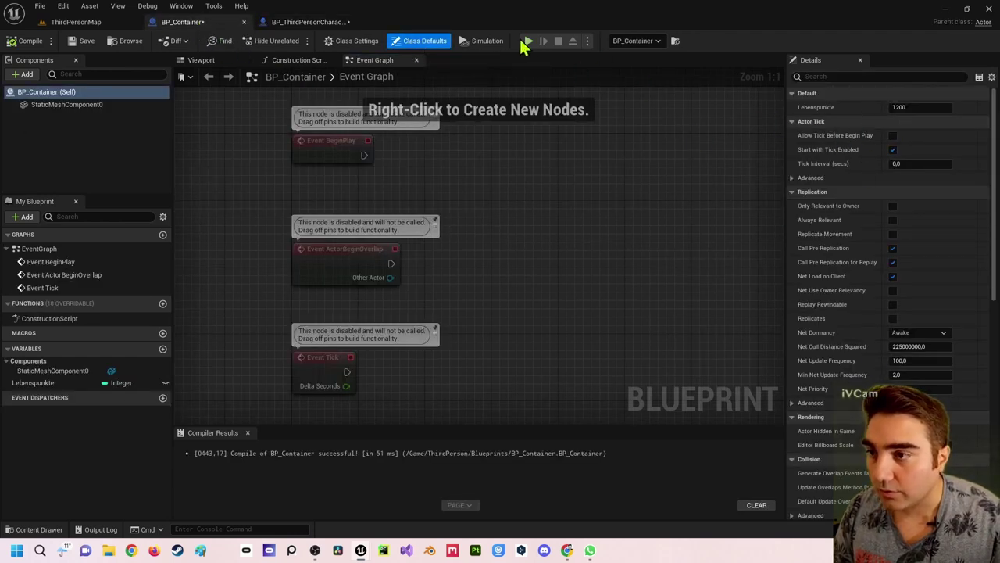
pyautogui.click(351, 41)
pyautogui.click(418, 41)
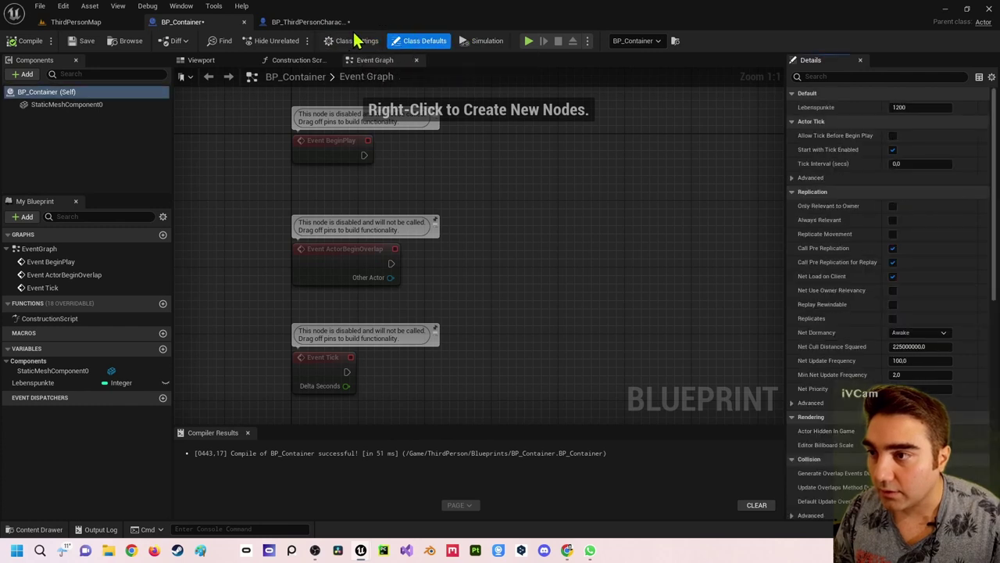
pyautogui.click(329, 22)
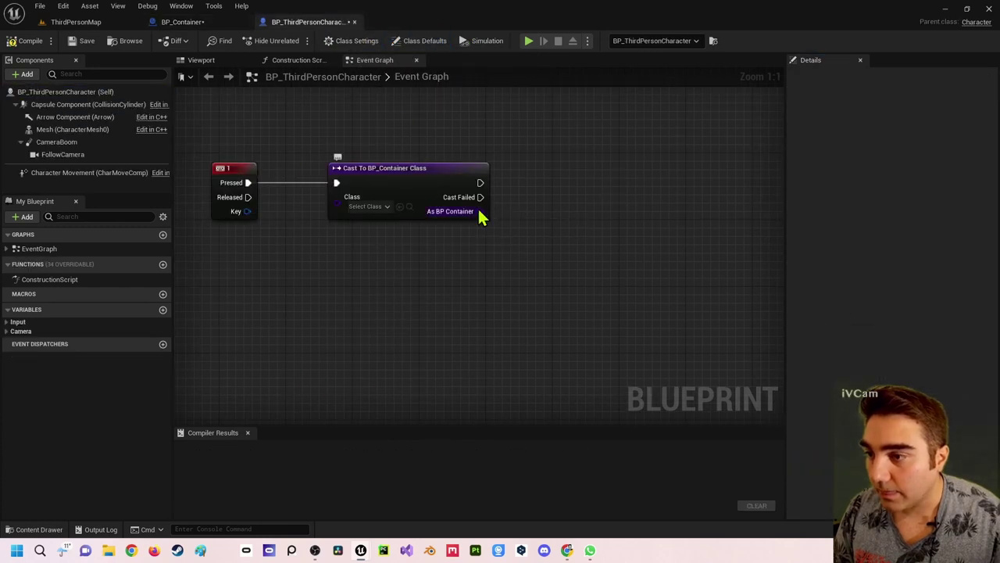
# - Add a Get Class Defaults node fed by the cast's As BP Container output
pyautogui.moveTo(479, 211); pyautogui.dragTo(534, 279)
pyautogui.write('class')
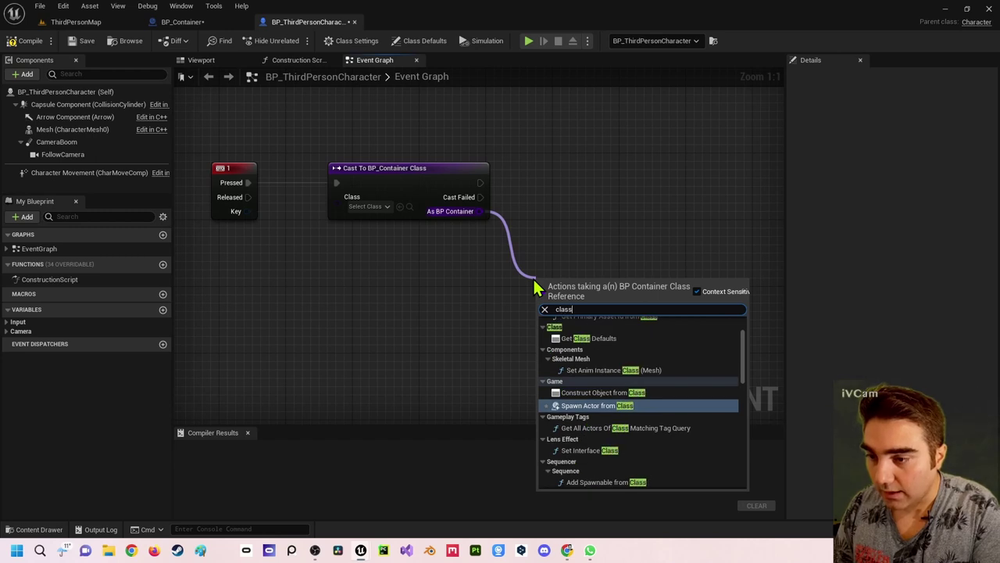
pyautogui.write('de')
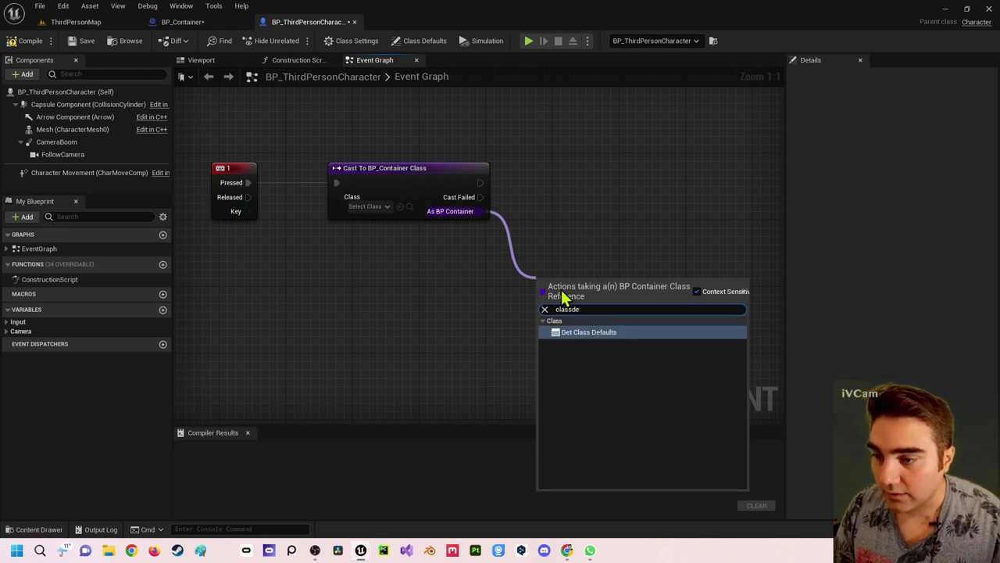
pyautogui.click(615, 335)
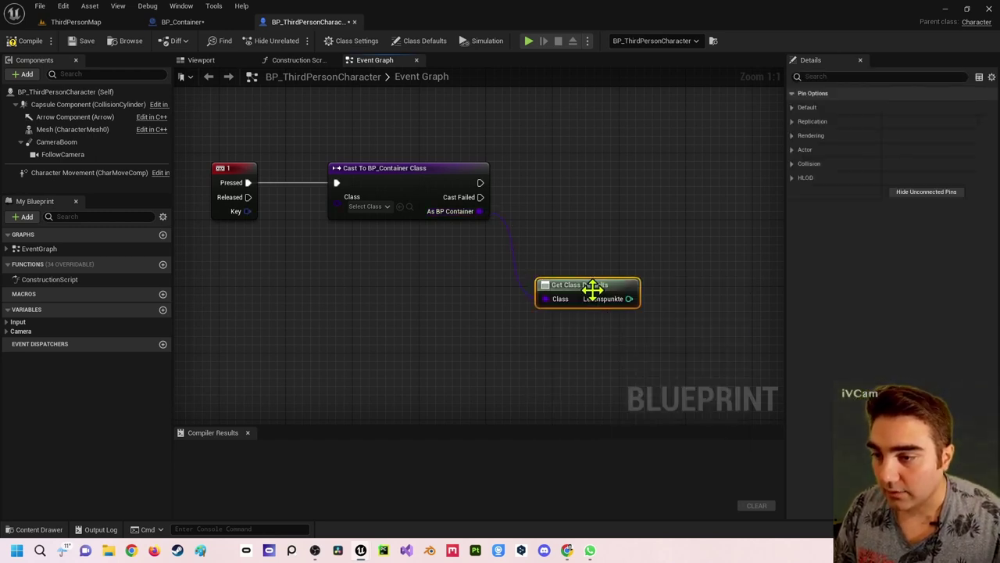
pyautogui.moveTo(593, 290); pyautogui.dragTo(575, 249)
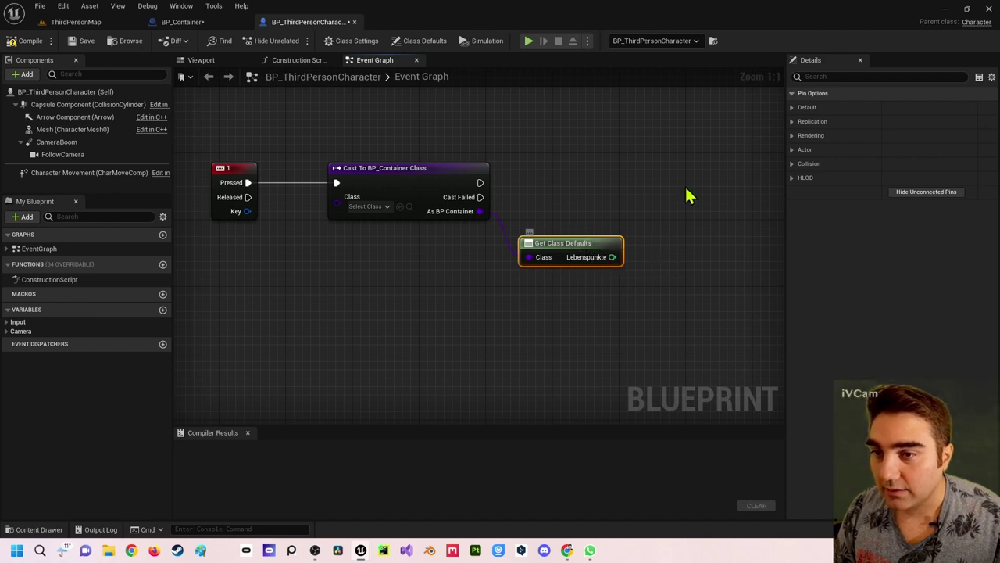
# - Untick Net Dormancy, Replicates and Net Use Owner Relevancy pins, leaving only Lebenspunkte exposed
pyautogui.click(791, 107)
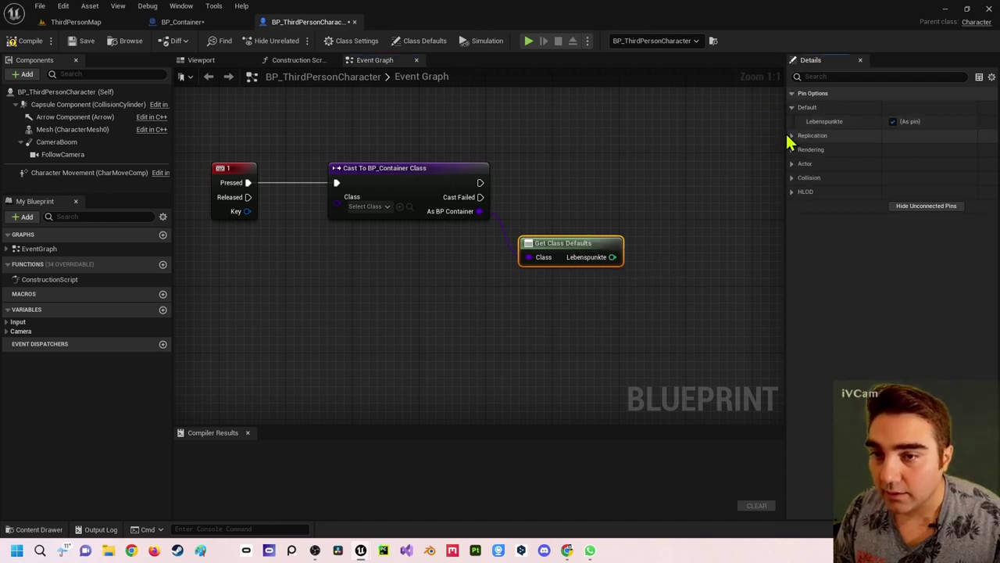
pyautogui.click(787, 142)
pyautogui.click(585, 246)
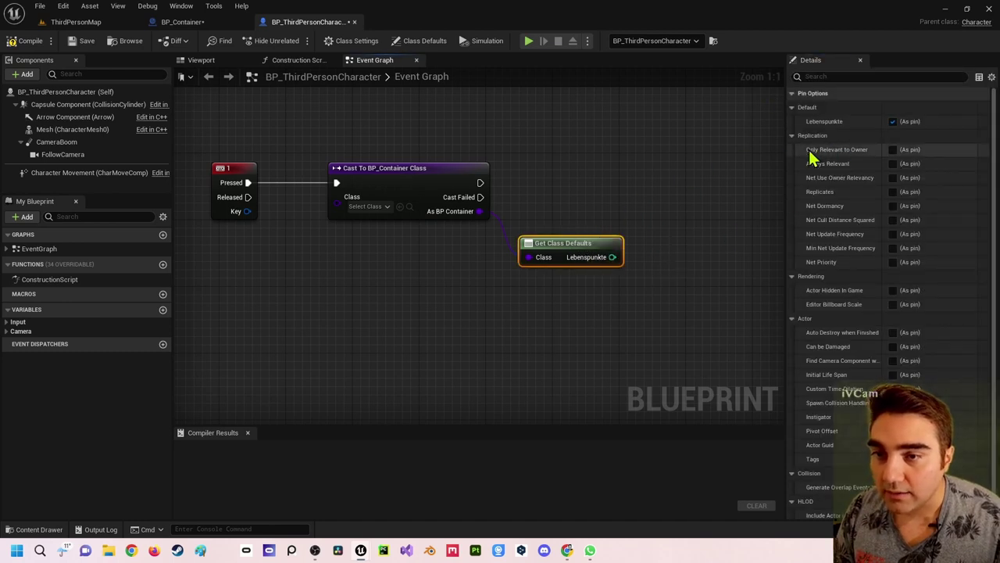
pyautogui.scroll(-2, 855, 168)
pyautogui.scroll(1, 856, 168)
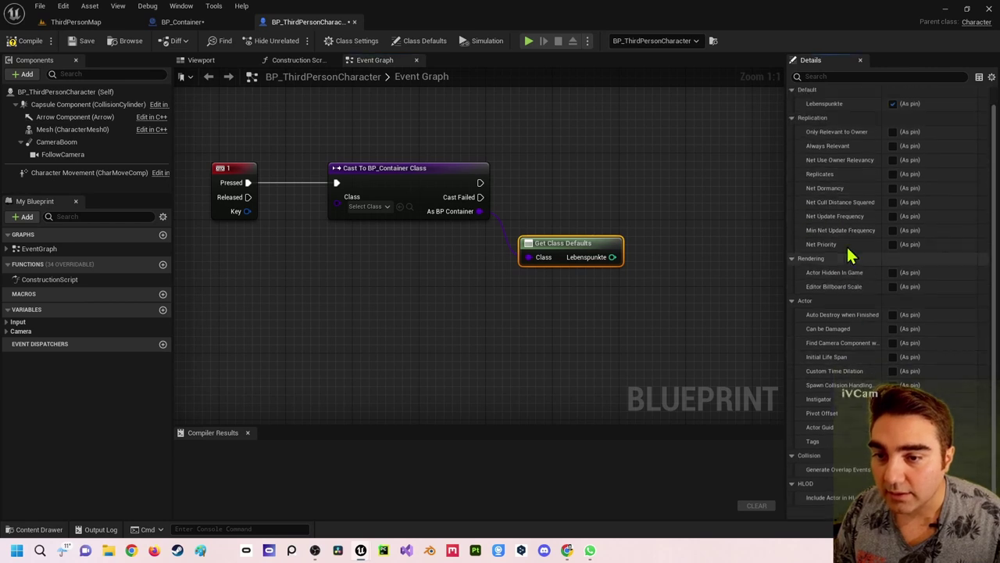
pyautogui.click(893, 189)
pyautogui.click(893, 173)
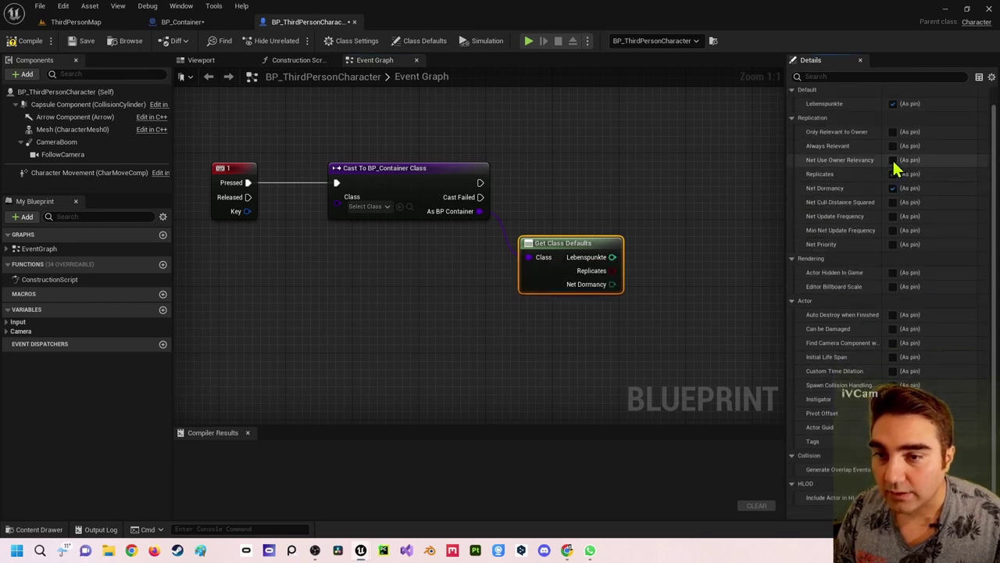
pyautogui.click(894, 159)
pyautogui.click(894, 189)
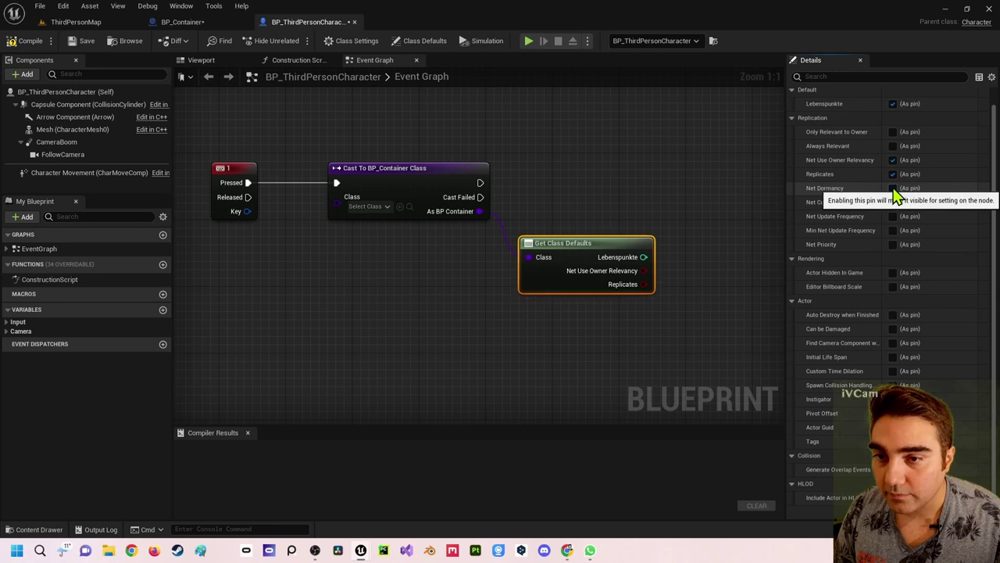
pyautogui.click(894, 174)
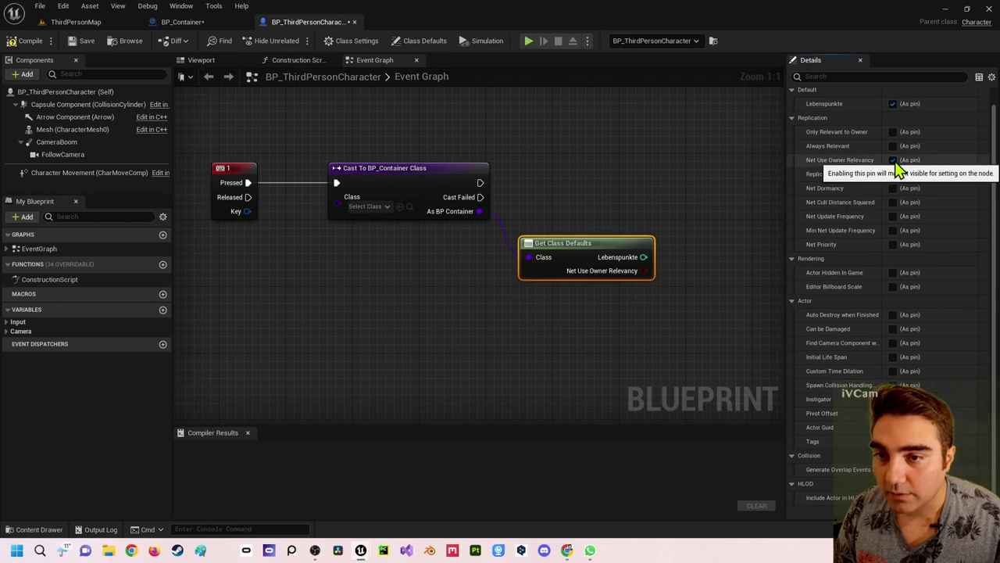
pyautogui.click(894, 159)
pyautogui.moveTo(699, 211); pyautogui.dragTo(574, 244, button='right')
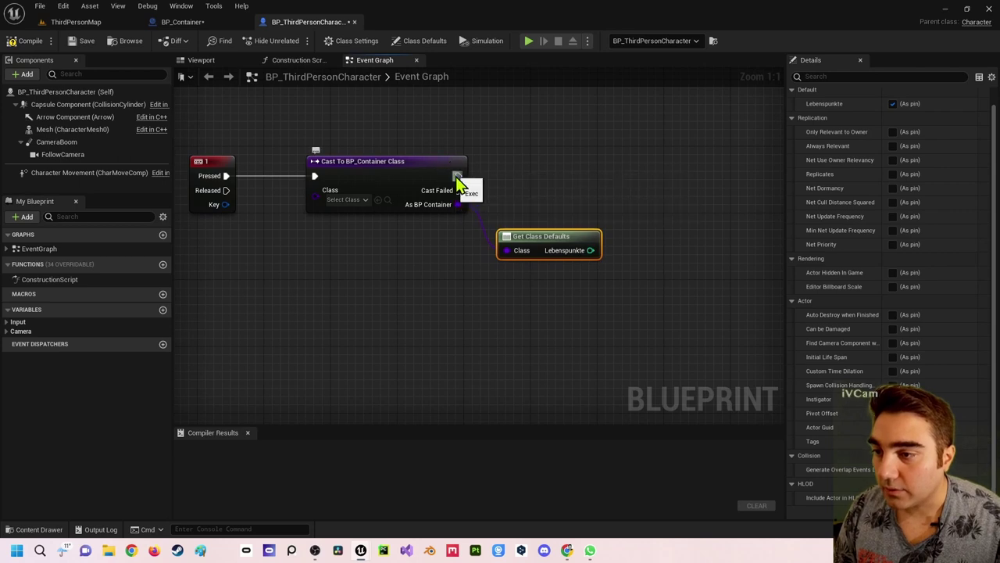
# - Add a Print String after the cast and wire Lebenspunkte into In String via a conversion node
pyautogui.moveTo(458, 175); pyautogui.dragTo(671, 184)
pyautogui.write('print')
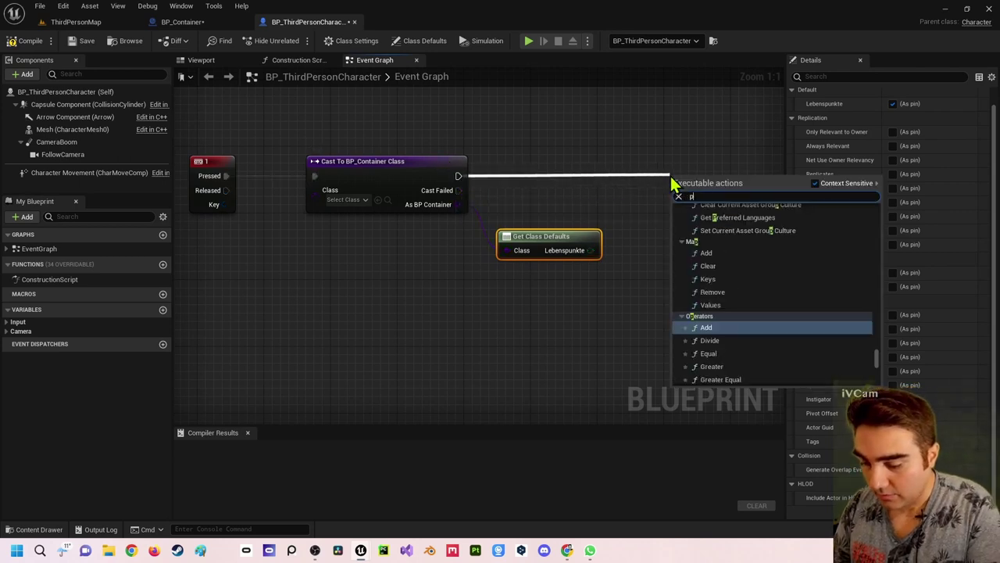
pyautogui.press('Return')
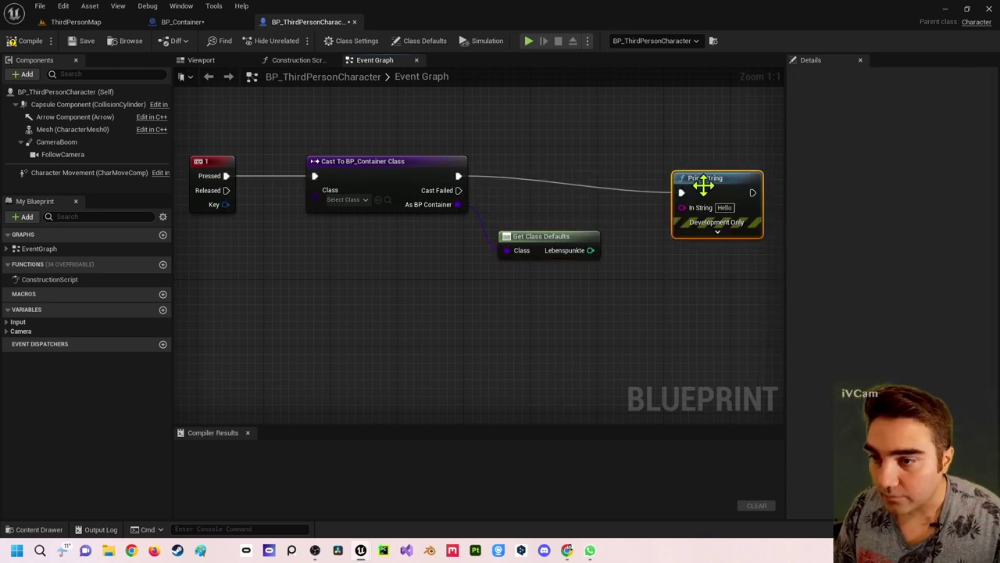
pyautogui.moveTo(590, 250)
pyautogui.mouseDown()
pyautogui.moveTo(682, 205)
pyautogui.moveTo(682, 190)
pyautogui.moveTo(658, 245)
pyautogui.mouseUp()
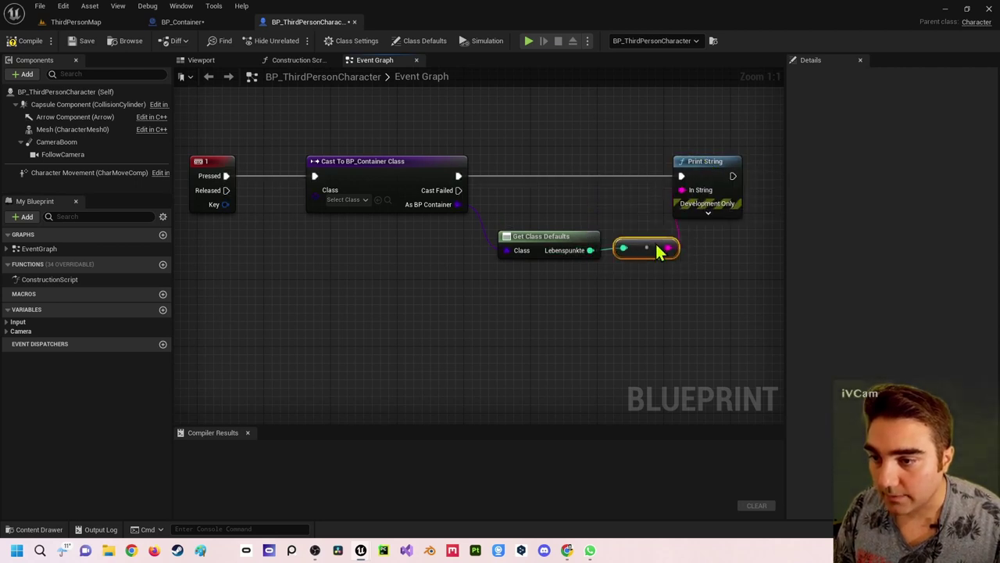
pyautogui.moveTo(570, 196)
pyautogui.mouseDown(button='right')
pyautogui.moveTo(593, 184)
pyautogui.moveTo(585, 191)
pyautogui.mouseUp(button='right')
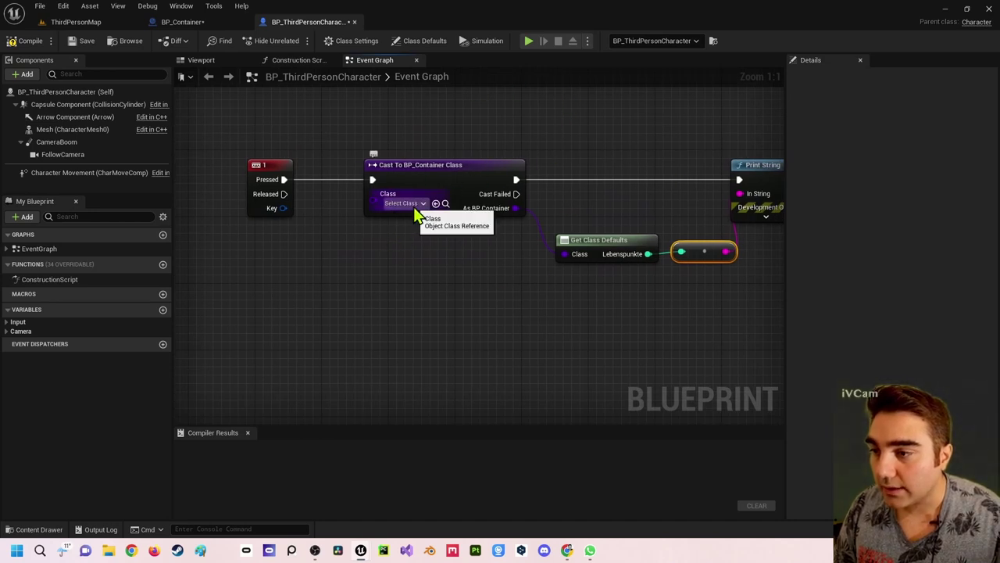
# - Set the Cast node's Class input to BP_Container by searching 'BP_Conta' in the class list
pyautogui.click(402, 203)
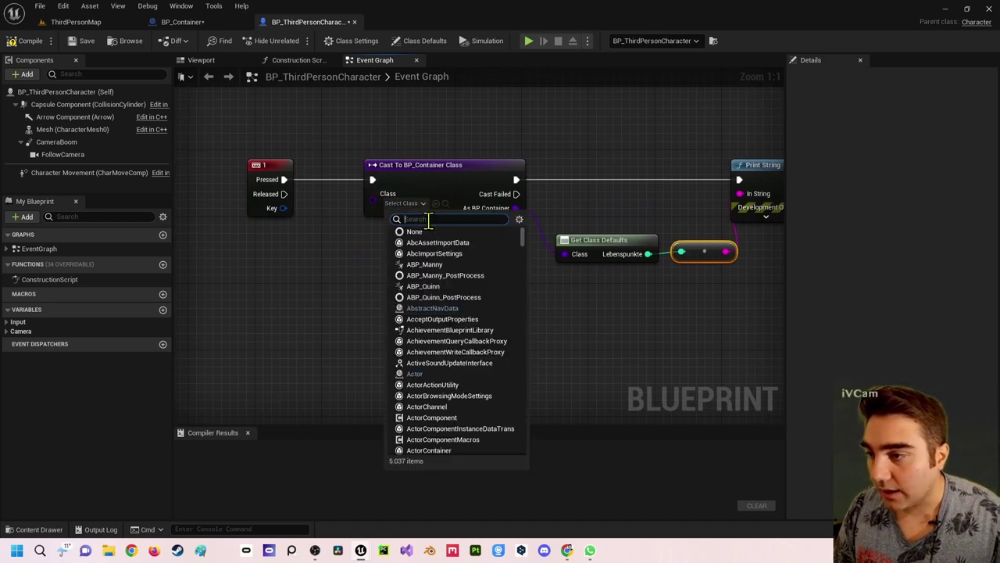
pyautogui.write('B')
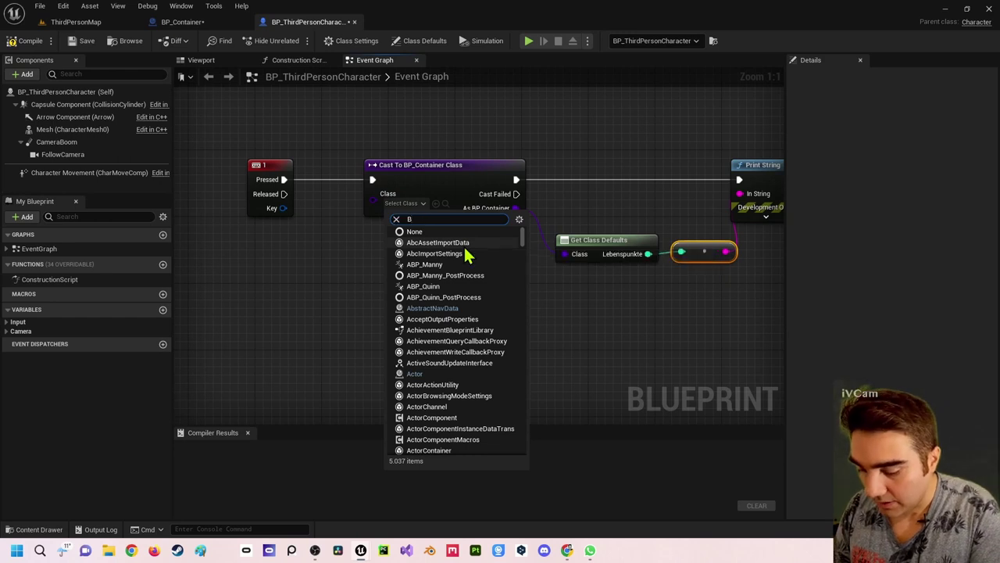
pyautogui.write('P_Con')
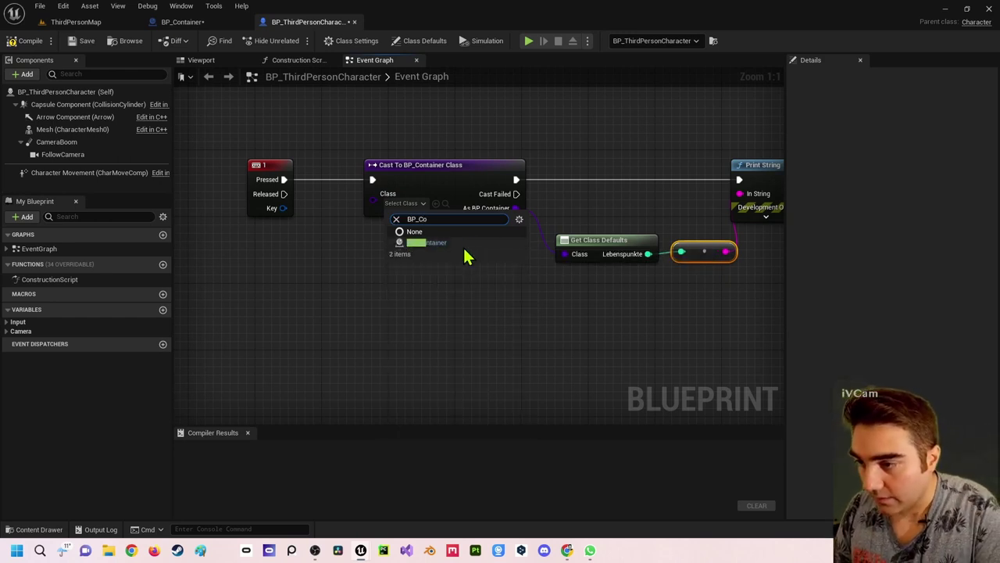
pyautogui.press('BackSpace')
pyautogui.press('BackSpace')
pyautogui.press('BackSpace')
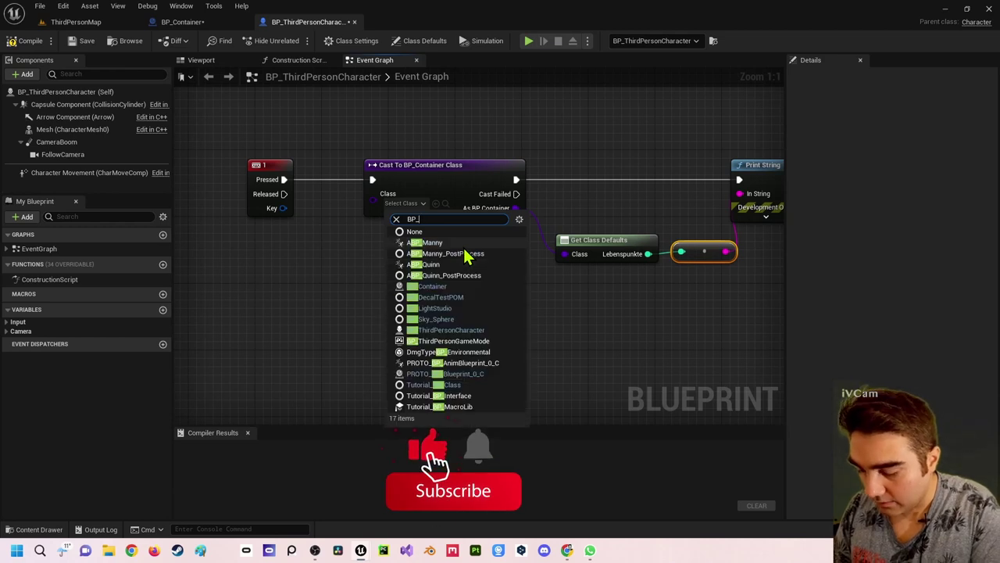
pyautogui.write('Conta')
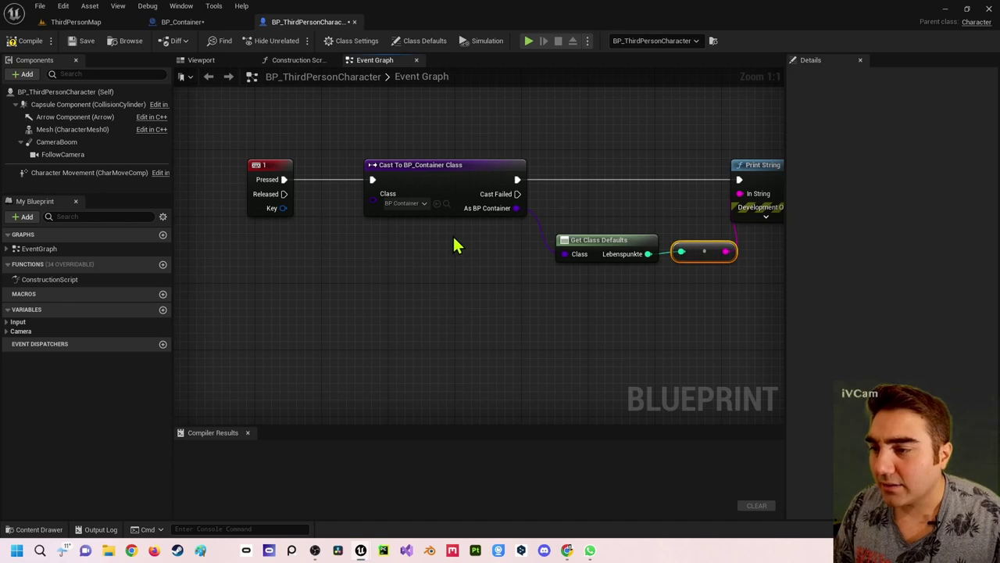
pyautogui.moveTo(483, 244); pyautogui.dragTo(457, 261, button='right')
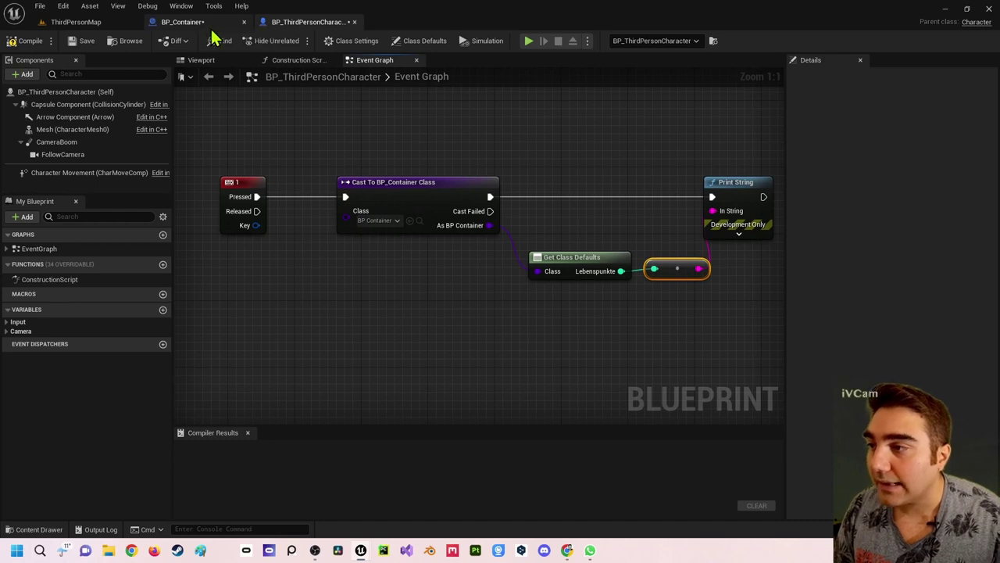
# - Compile BP_ThirdPersonCharacter twice until it succeeds, and bring up the Play mode options
pyautogui.click(30, 40)
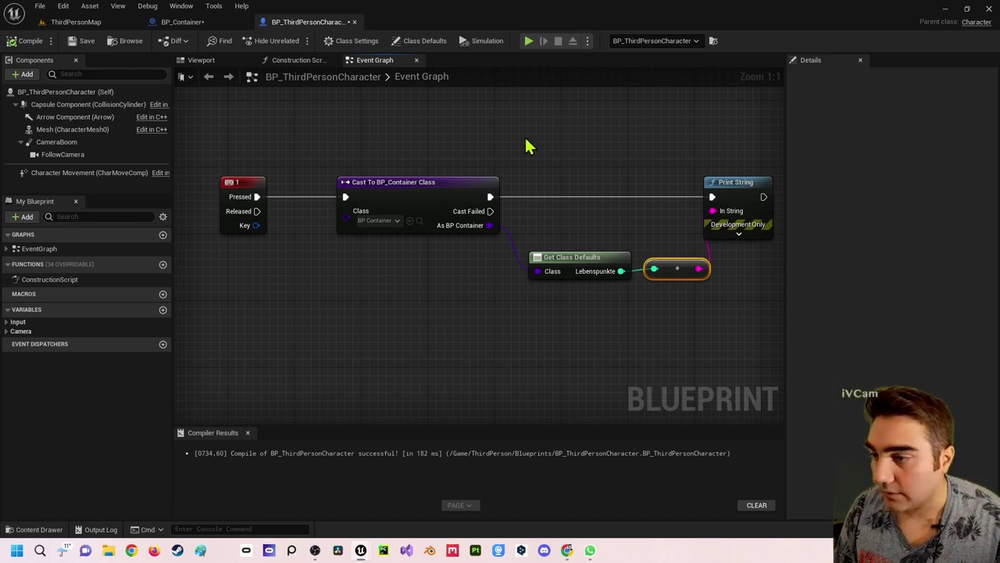
pyautogui.moveTo(525, 147); pyautogui.dragTo(503, 158, button='right')
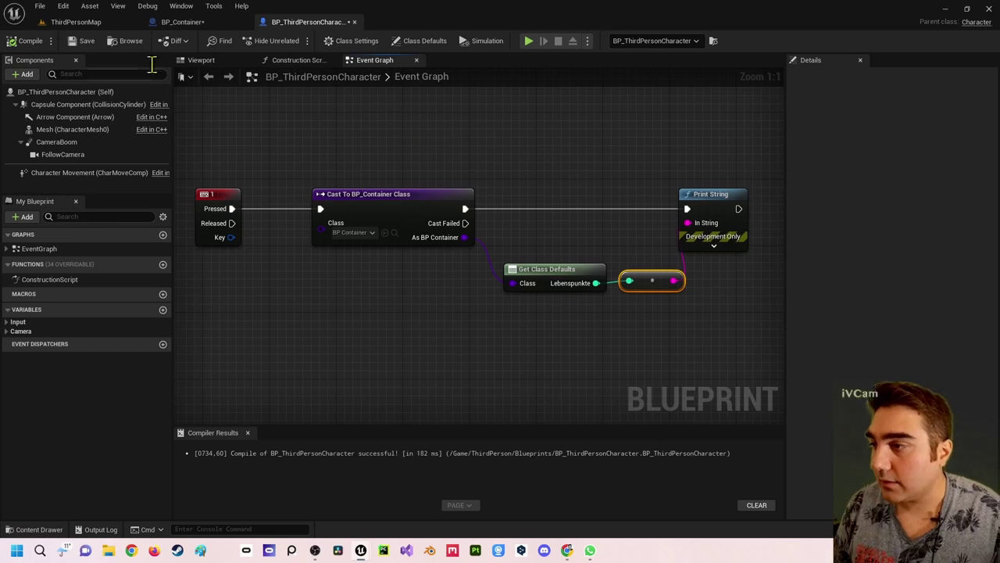
pyautogui.click(29, 43)
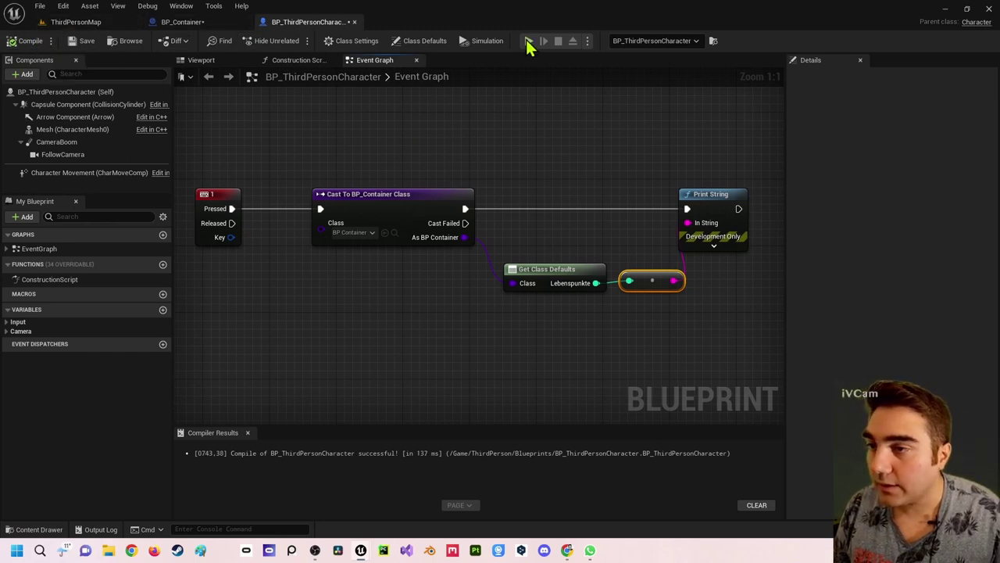
pyautogui.click(588, 43)
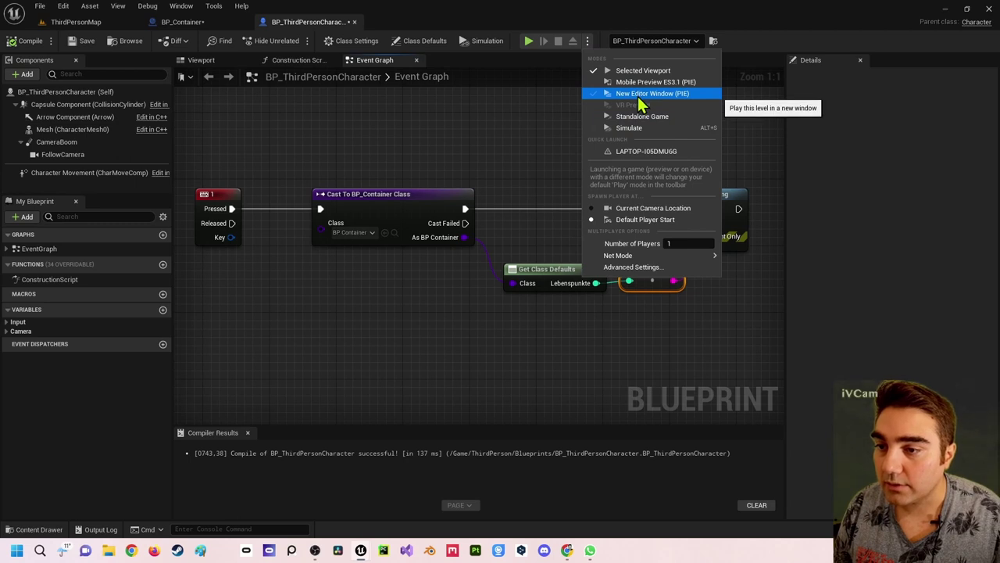
# - Play in a New Editor Window (PIE), run toward the white cube to see 1200 printed, then exit
pyautogui.click(636, 94)
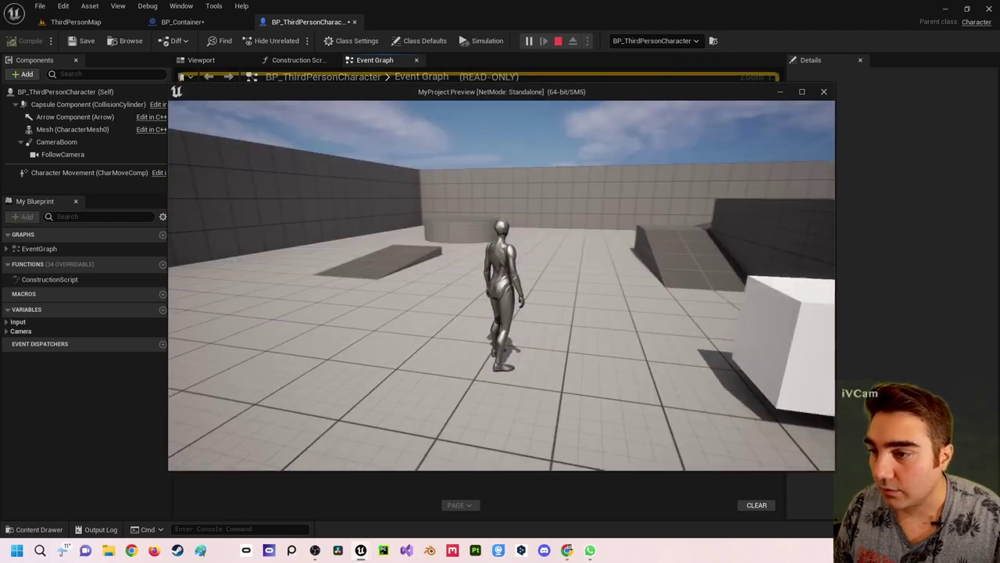
pyautogui.press('w')
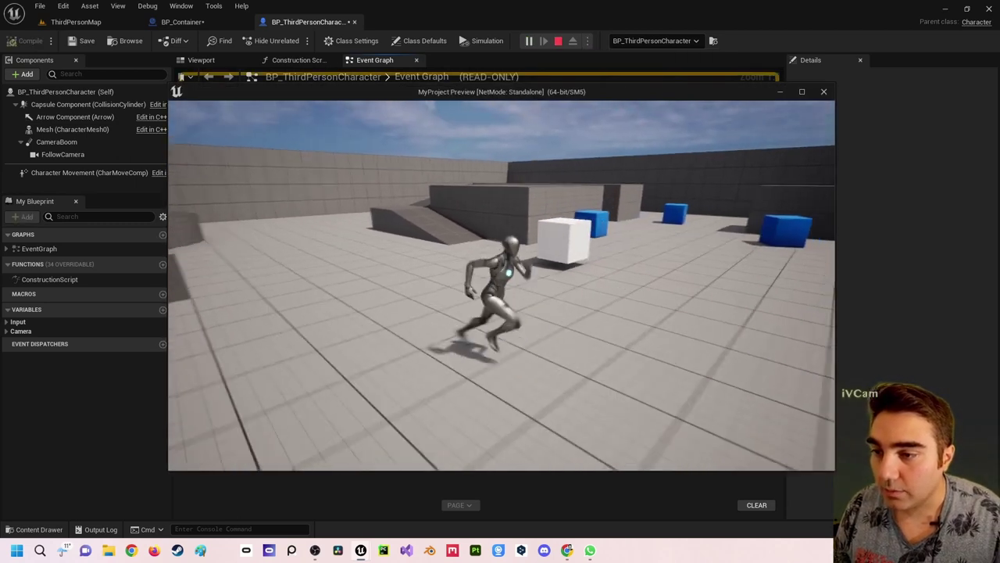
pyautogui.press('w')
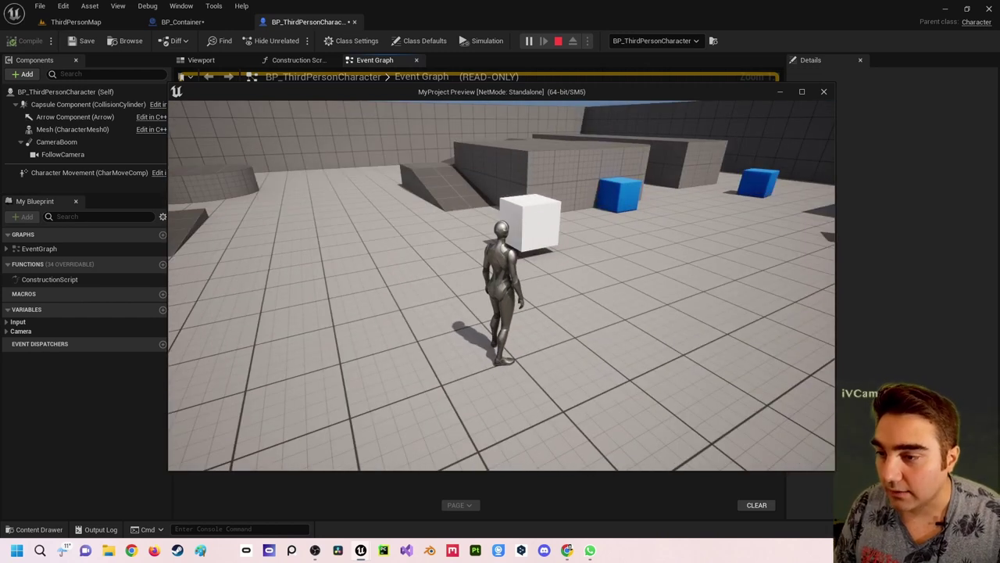
pyautogui.press('Escape')
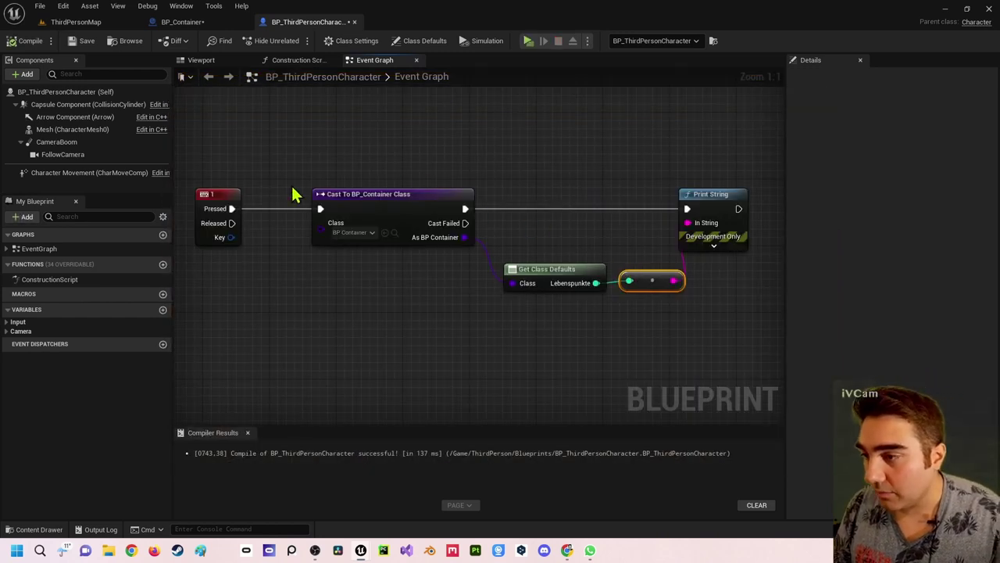
pyautogui.click(344, 201)
pyautogui.moveTo(349, 275); pyautogui.dragTo(377, 261, button='right')
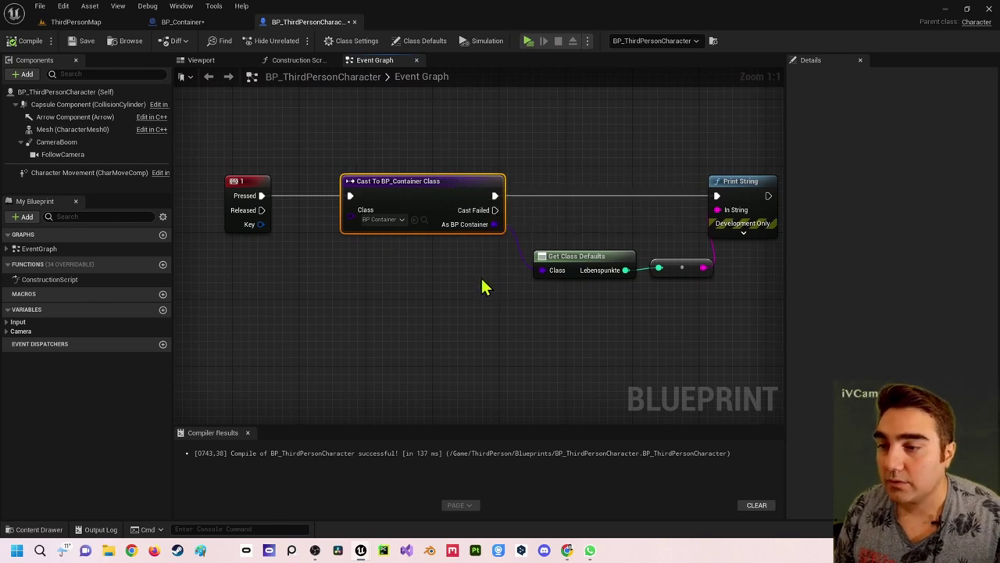
pyautogui.click(606, 264)
pyautogui.keyDown('ctrl'); pyautogui.click(670, 267); pyautogui.keyUp('ctrl')
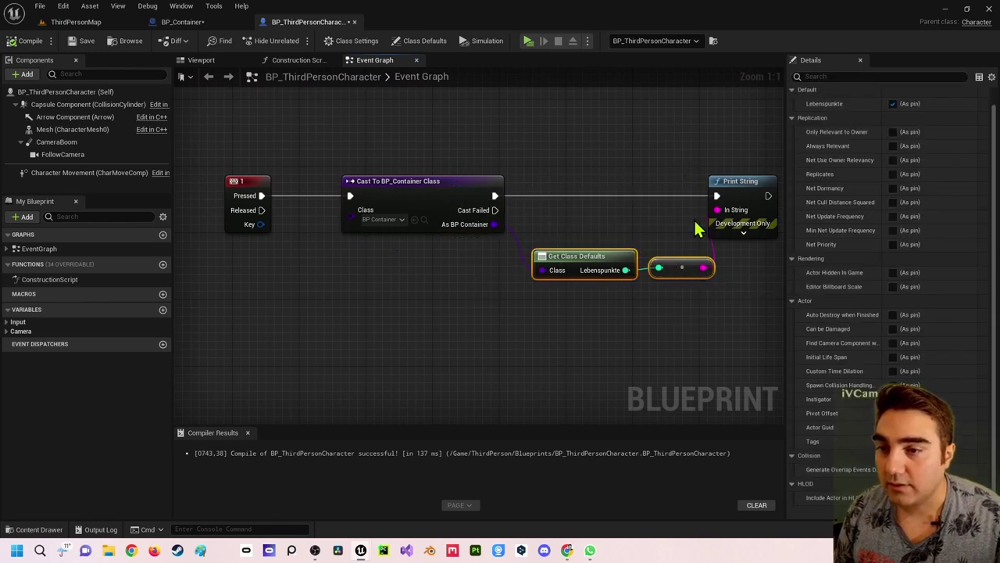
pyautogui.scroll(-1, 586, 141)
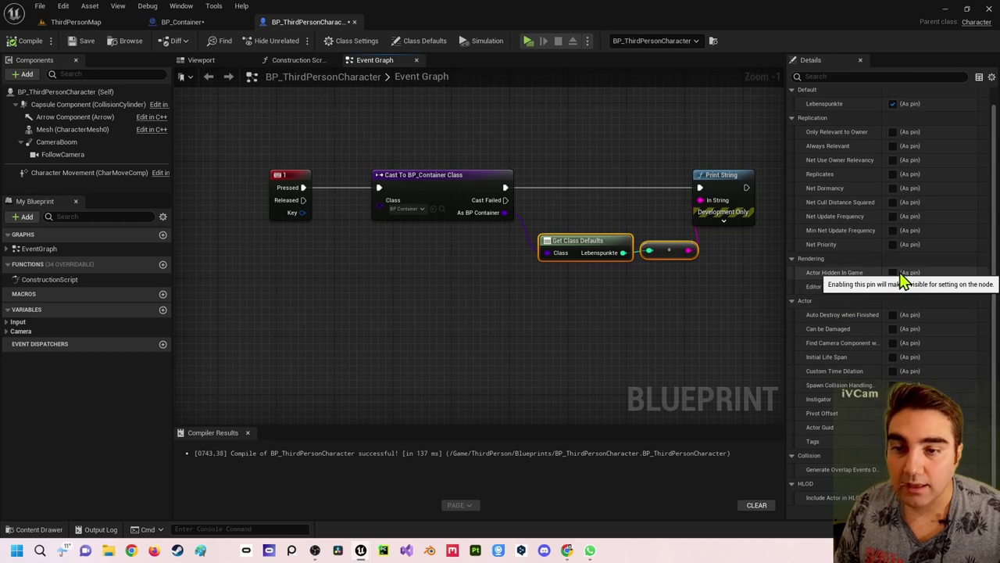
pyautogui.moveTo(691, 245); pyautogui.dragTo(615, 201, button='right')
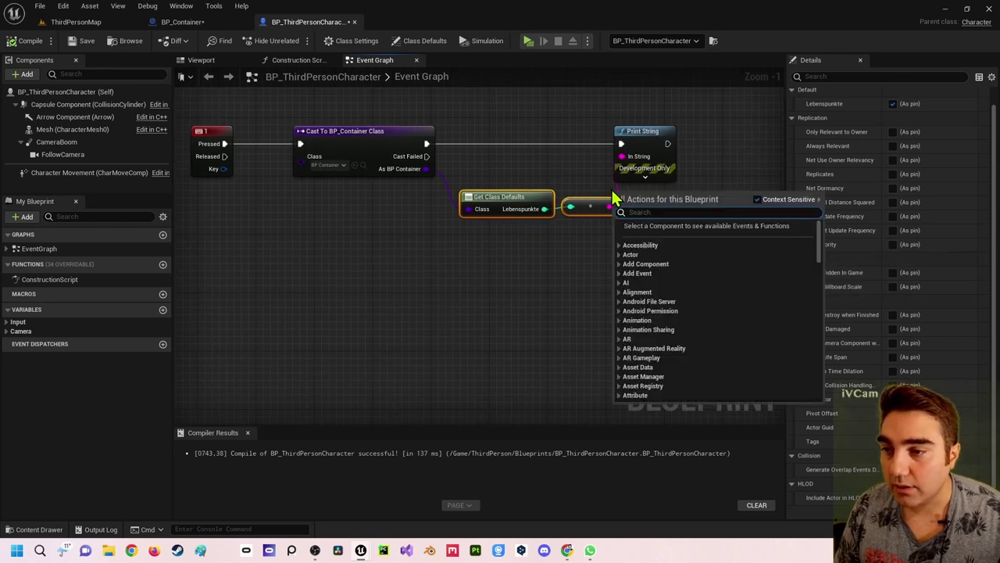
pyautogui.click(737, 138)
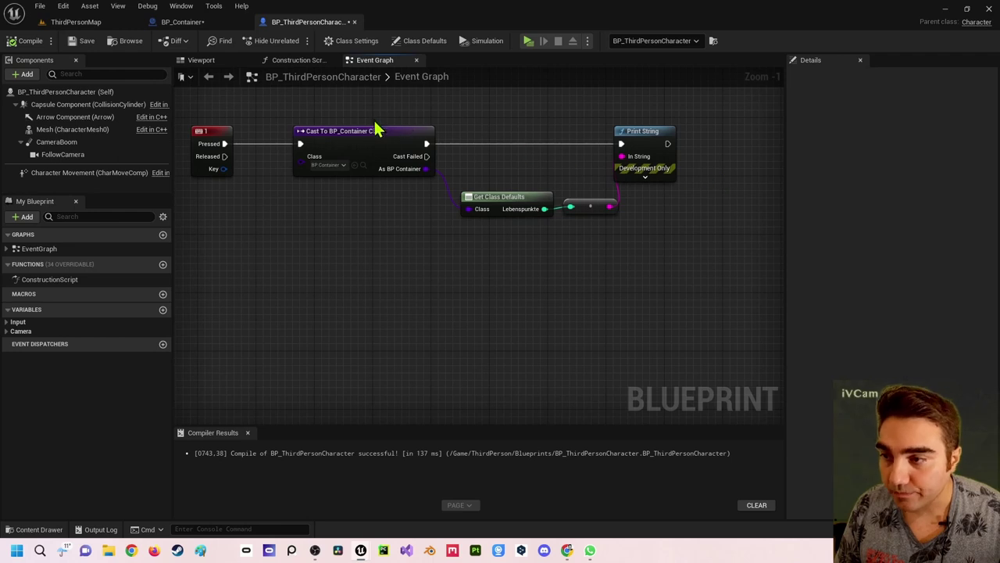
pyautogui.click(378, 129)
pyautogui.click(636, 138)
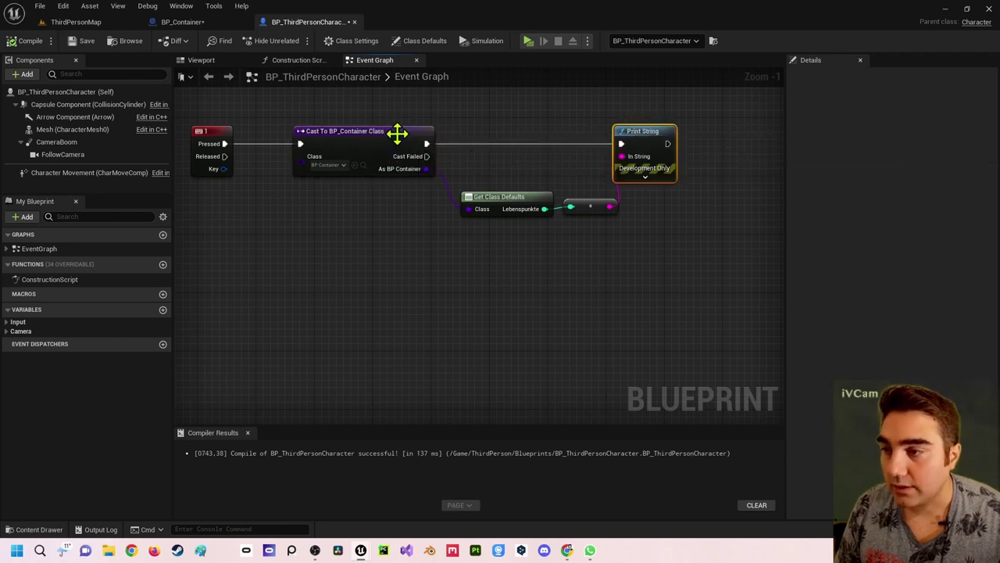
pyautogui.click(518, 201)
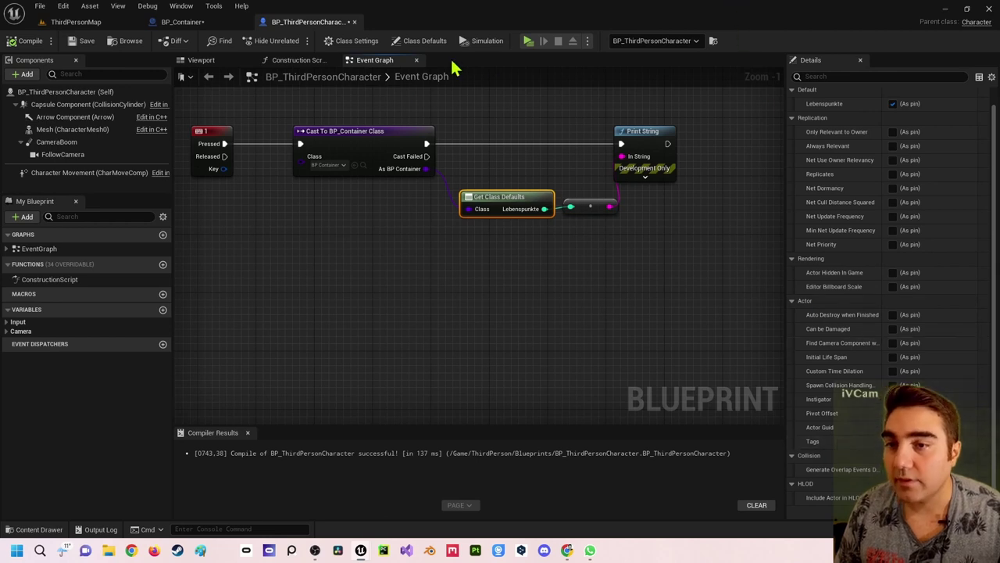
pyautogui.moveTo(436, 98); pyautogui.dragTo(527, 130, button='right')
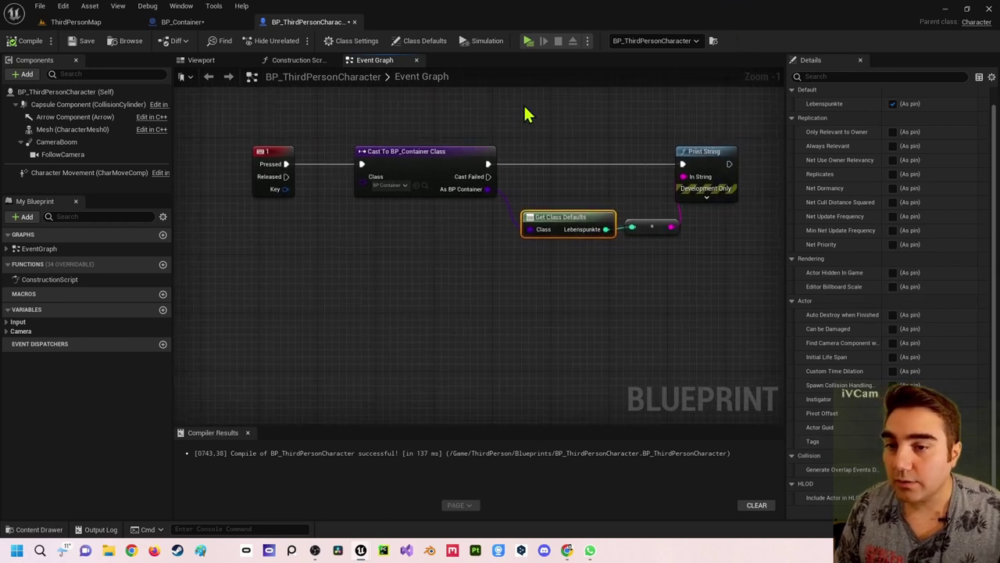